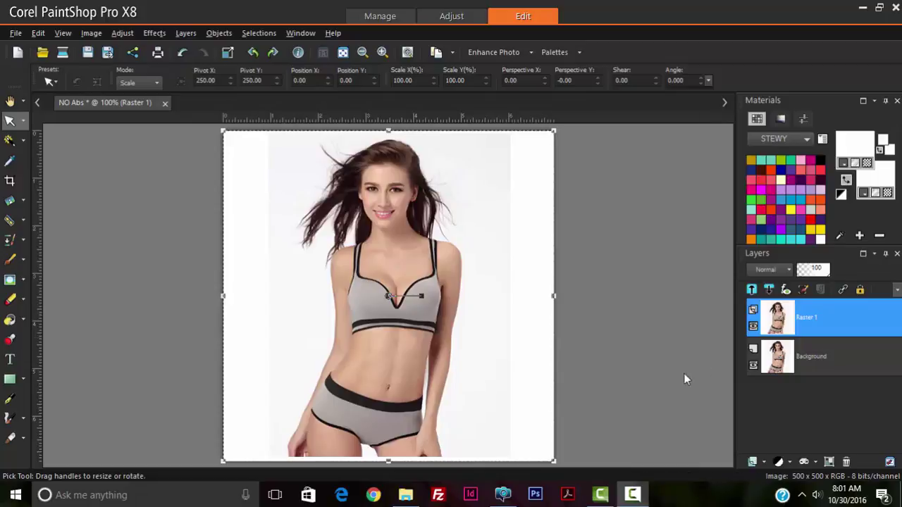
Compare the photo with Raster 1 hidden and shown, then delete the Raster 1 layer
{"action": "scroll", "coordinate": [448, 397], "scroll_direction": "up", "scroll_amount": 1}
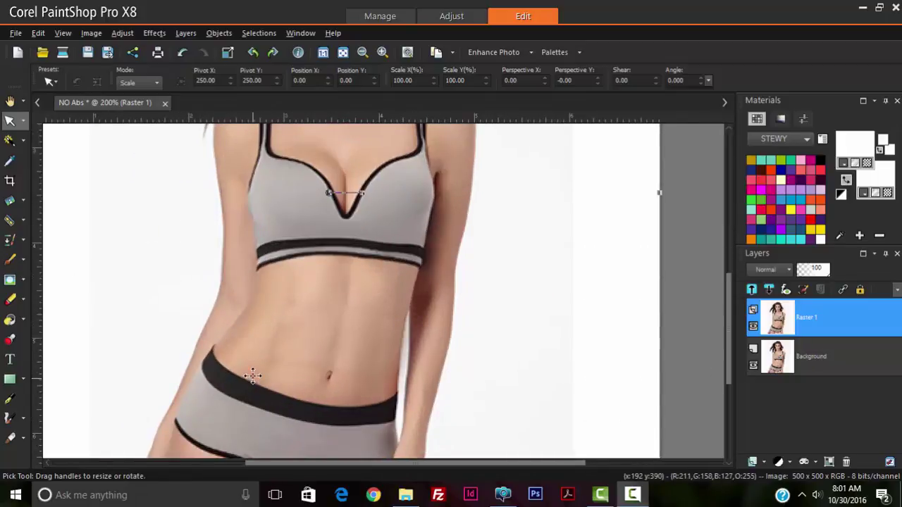
{"action": "scroll", "coordinate": [255, 298], "scroll_direction": "up", "scroll_amount": 2}
{"action": "scroll", "coordinate": [200, 145], "scroll_direction": "down", "scroll_amount": 1}
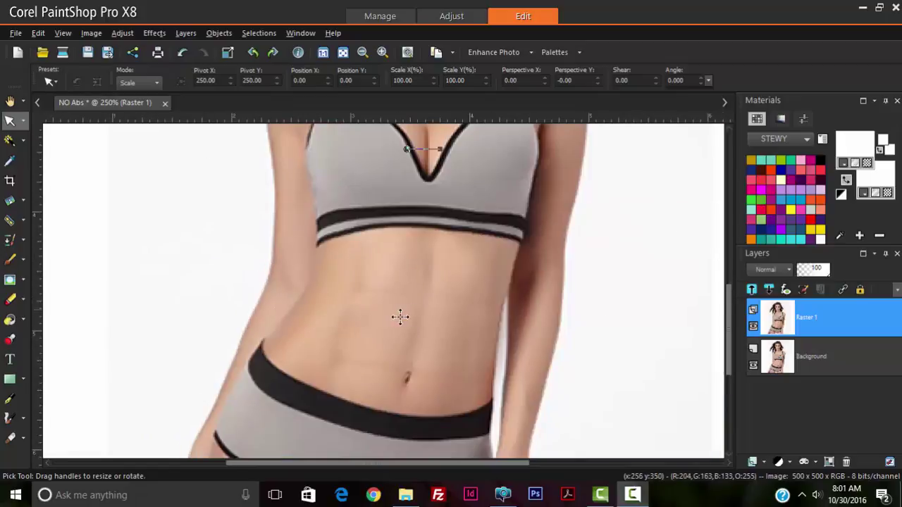
{"action": "scroll", "coordinate": [400, 317], "scroll_direction": "down", "scroll_amount": 4}
{"action": "scroll", "coordinate": [395, 345], "scroll_direction": "up", "scroll_amount": 3}
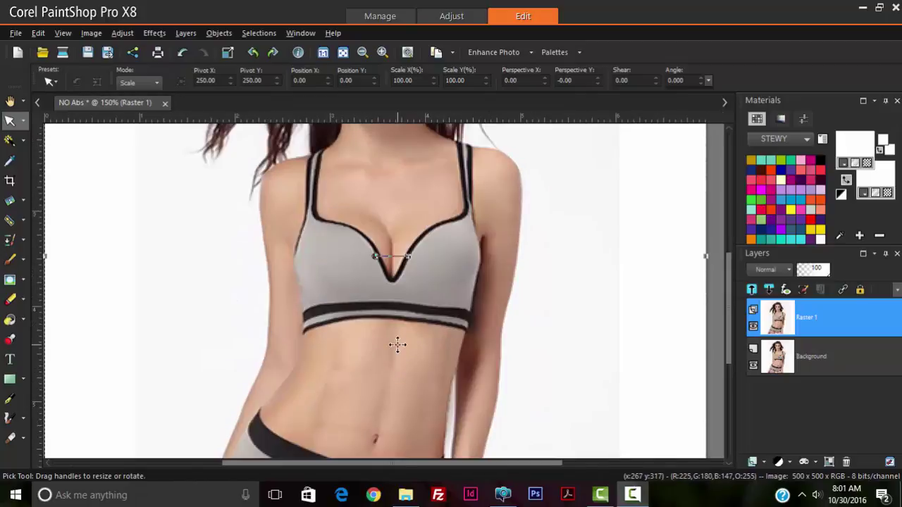
{"action": "scroll", "coordinate": [396, 346], "scroll_direction": "down", "scroll_amount": 1}
{"action": "scroll", "coordinate": [728, 273], "scroll_direction": "down", "scroll_amount": 3}
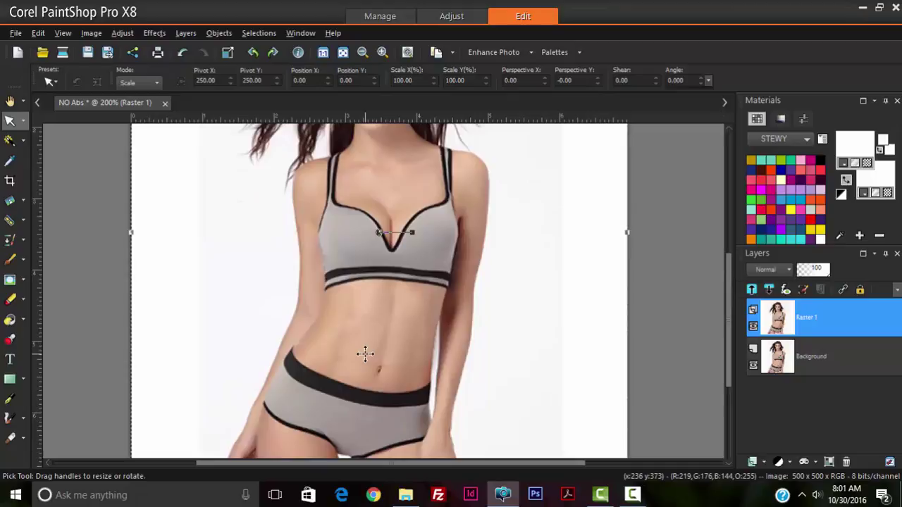
{"action": "scroll", "coordinate": [362, 355], "scroll_direction": "up", "scroll_amount": 1}
{"action": "scroll", "coordinate": [352, 302], "scroll_direction": "up", "scroll_amount": 1}
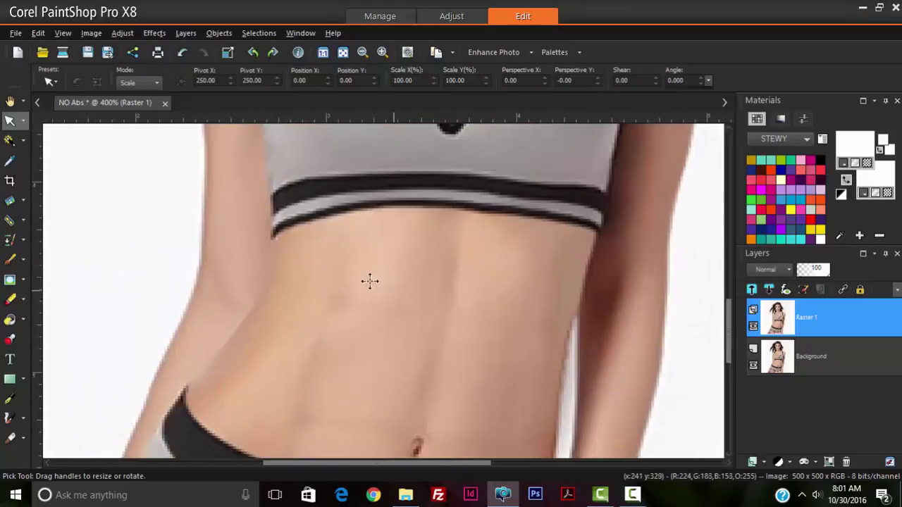
{"action": "scroll", "coordinate": [467, 308], "scroll_direction": "down", "scroll_amount": 2}
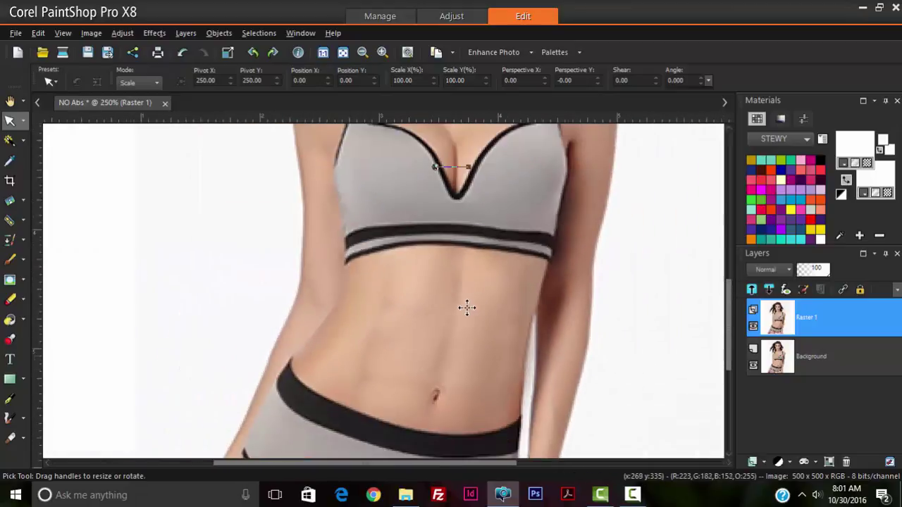
{"action": "left_click", "coordinate": [754, 327]}
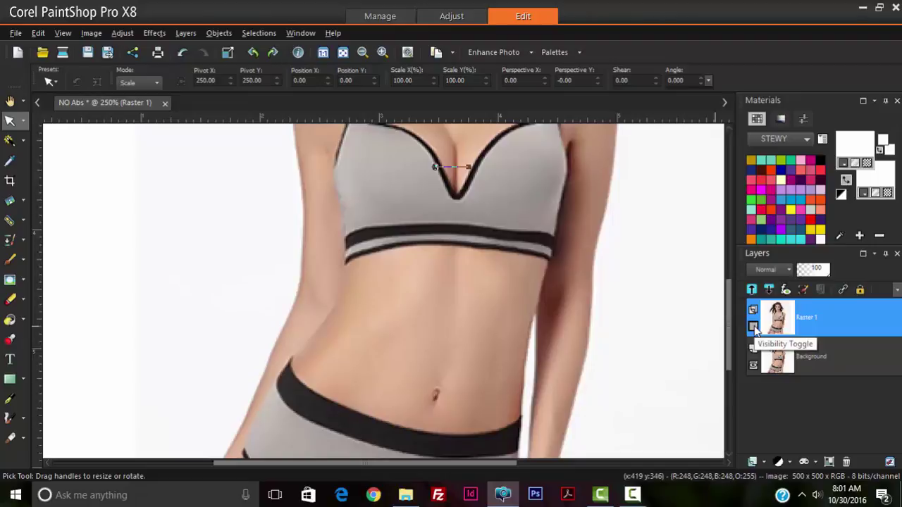
{"action": "left_click", "coordinate": [753, 327]}
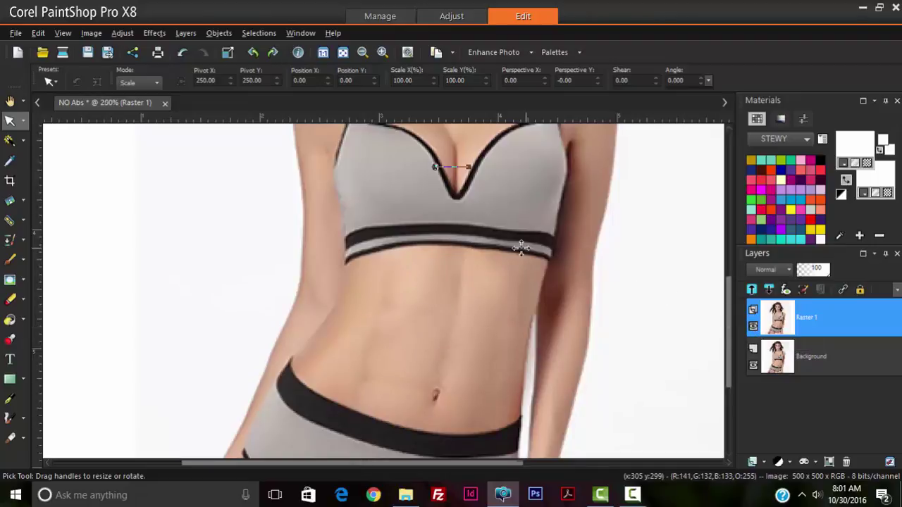
{"action": "scroll", "coordinate": [519, 248], "scroll_direction": "down", "scroll_amount": 3}
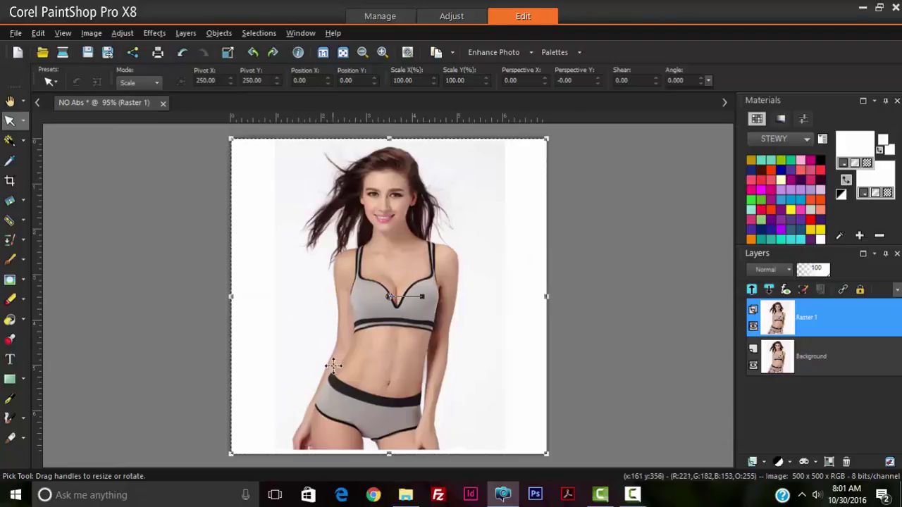
{"action": "scroll", "coordinate": [367, 342], "scroll_direction": "up", "scroll_amount": 2}
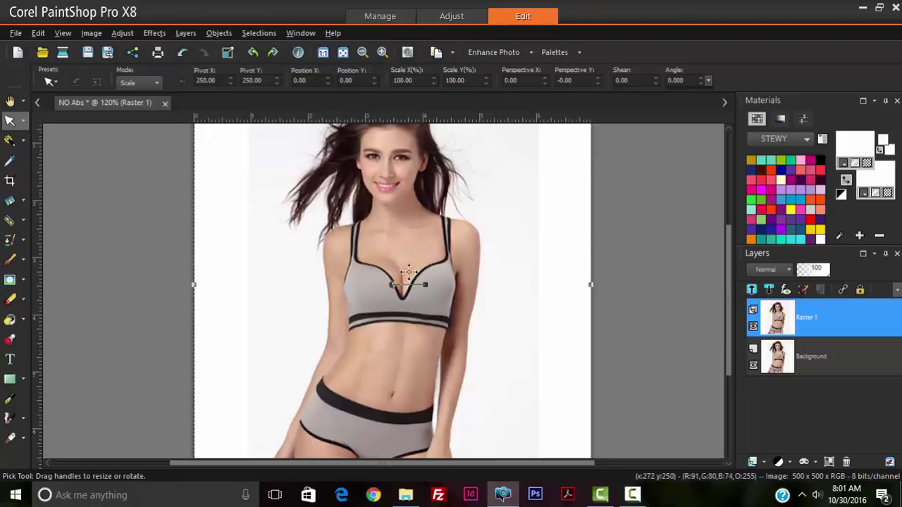
{"action": "scroll", "coordinate": [407, 270], "scroll_direction": "down", "scroll_amount": 1}
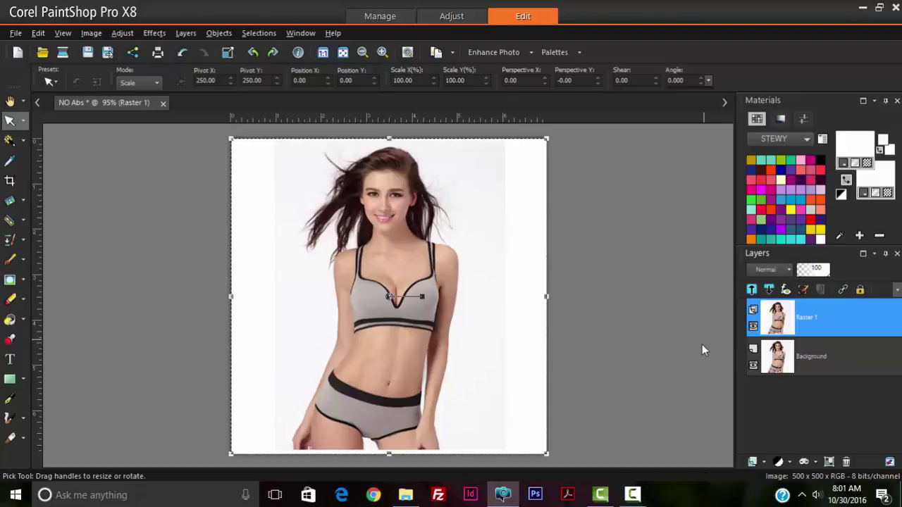
{"action": "left_click", "coordinate": [783, 323]}
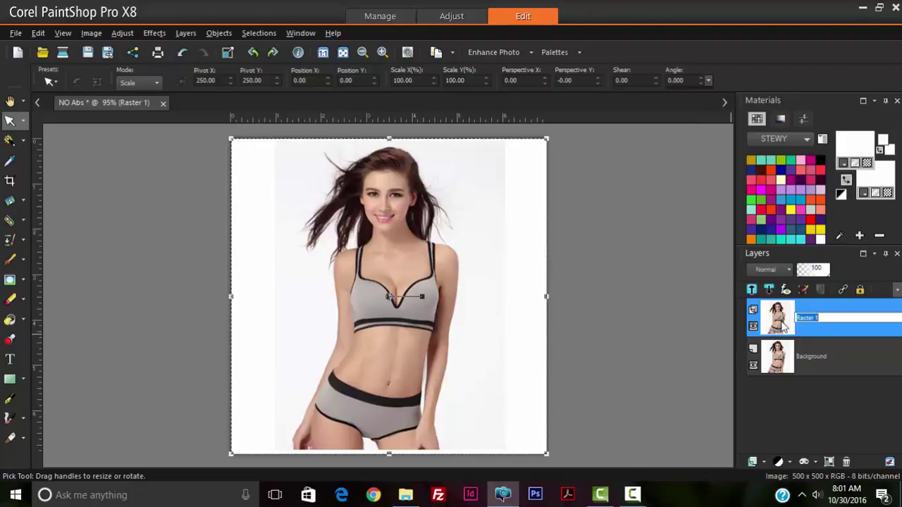
{"action": "left_click", "coordinate": [847, 464]}
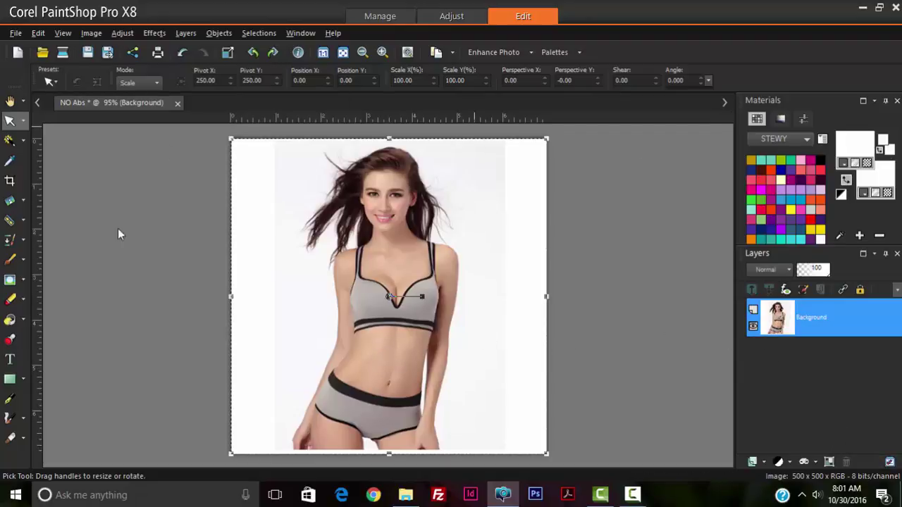
Draw a small white rectangle on the upper stomach with the Rectangle tool
{"action": "left_click", "coordinate": [27, 381]}
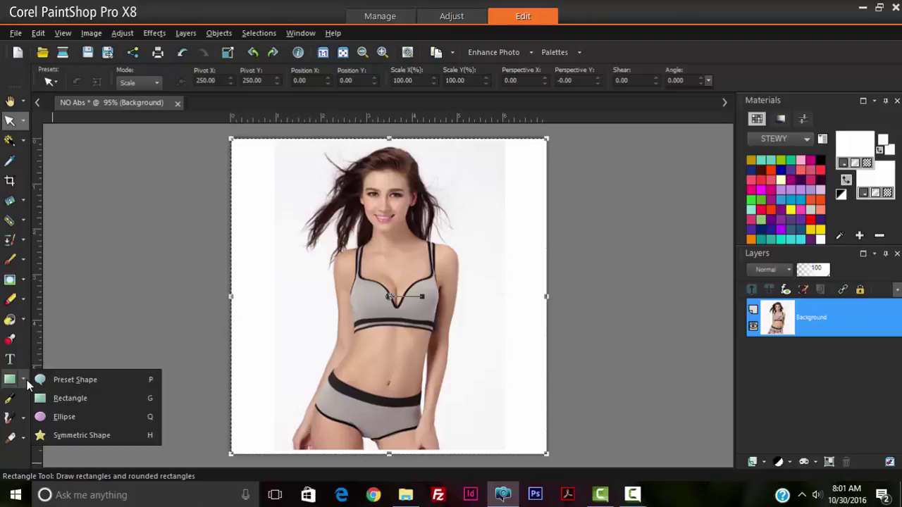
{"action": "left_click", "coordinate": [76, 398]}
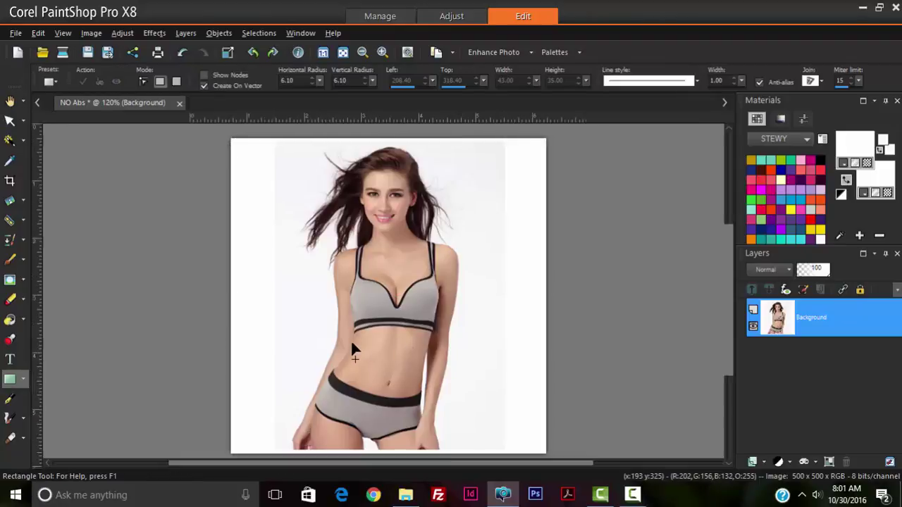
{"action": "scroll", "coordinate": [352, 335], "scroll_direction": "up", "scroll_amount": 1}
{"action": "left_click_drag", "start_coordinate": [360, 331], "coordinate": [393, 361]}
{"action": "scroll", "coordinate": [392, 362], "scroll_direction": "up", "scroll_amount": 3}
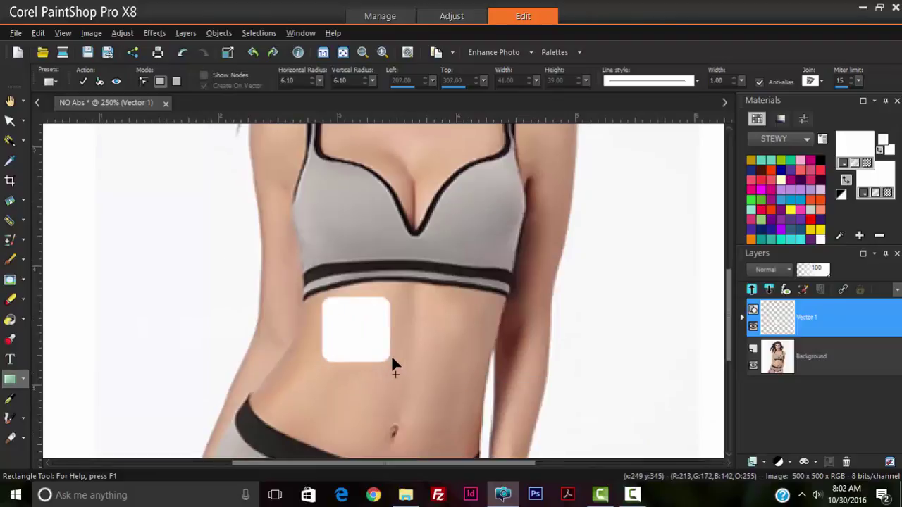
Expand Vector 1 and reduce the rectangle's corner radii to 5.50 horizontal by 6.50 vertical
{"action": "left_click", "coordinate": [10, 121]}
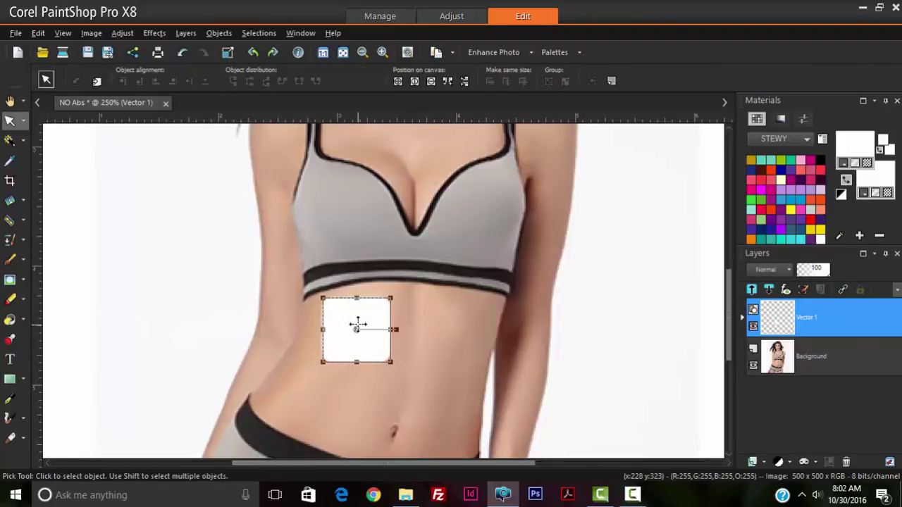
{"action": "scroll", "coordinate": [416, 317], "scroll_direction": "up", "scroll_amount": 3}
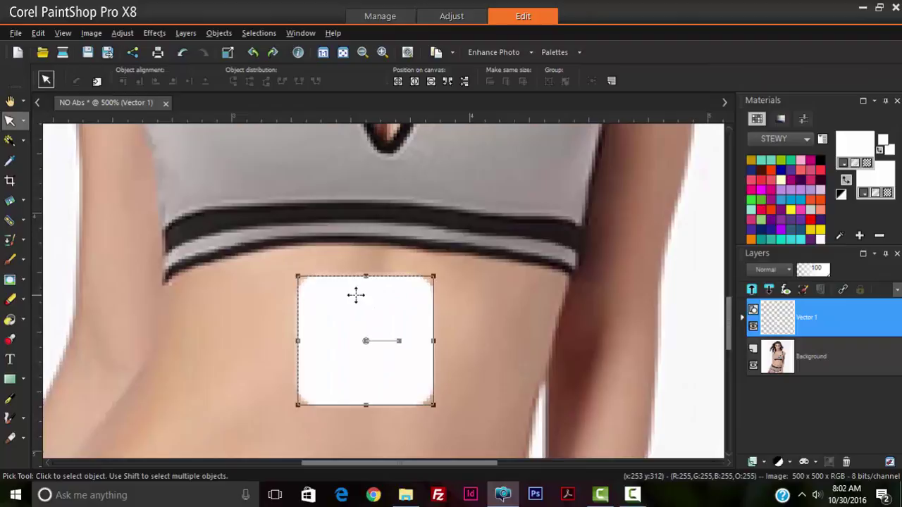
{"action": "left_click", "coordinate": [497, 284]}
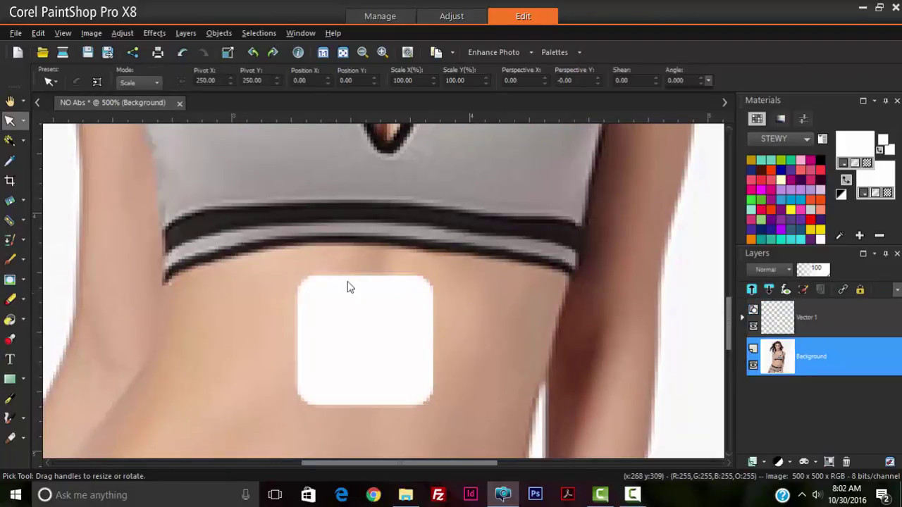
{"action": "left_click", "coordinate": [743, 318]}
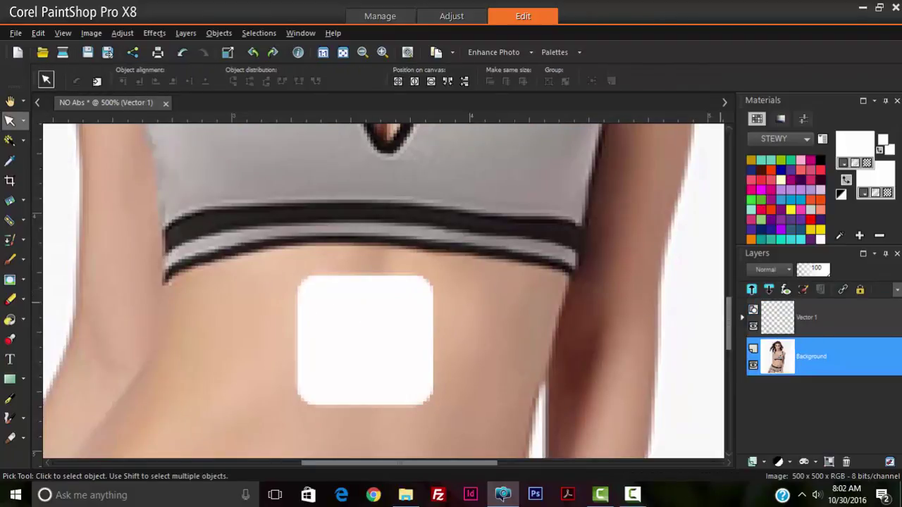
{"action": "left_click", "coordinate": [742, 319]}
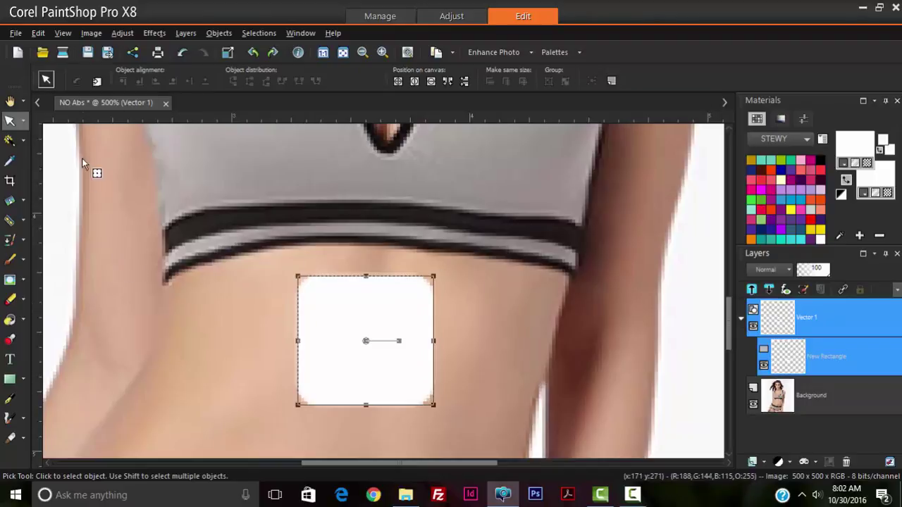
{"action": "left_click", "coordinate": [10, 379]}
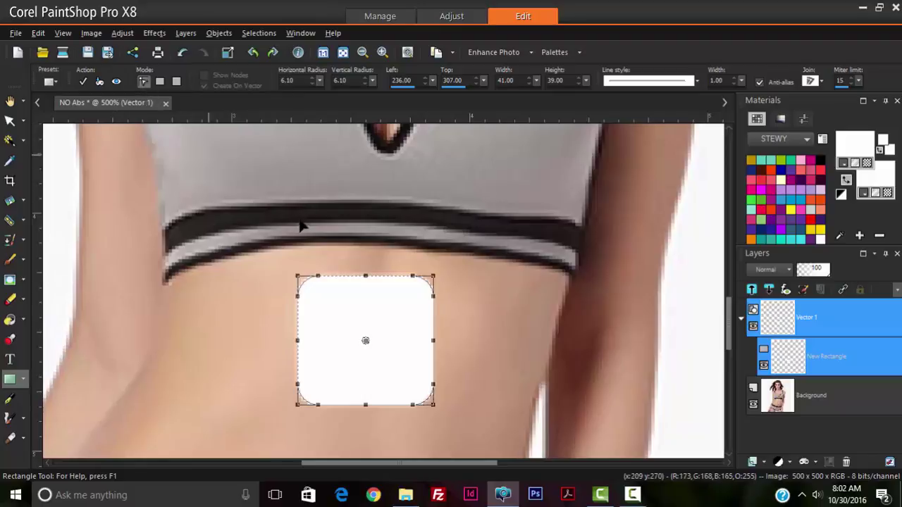
{"action": "mouse_move", "coordinate": [319, 278]}
{"action": "left_mouse_down"}
{"action": "mouse_move", "coordinate": [308, 277]}
{"action": "mouse_move", "coordinate": [299, 296]}
{"action": "mouse_move", "coordinate": [305, 280]}
{"action": "left_mouse_up"}
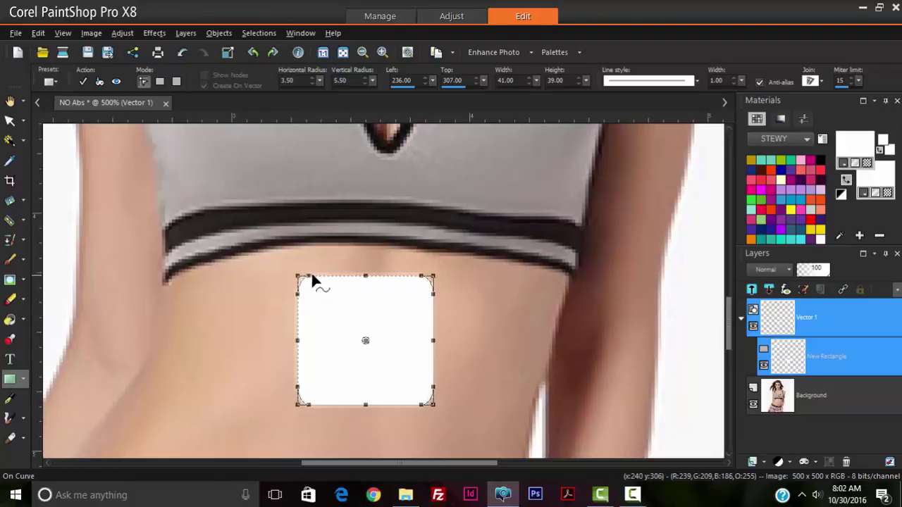
{"action": "left_click_drag", "start_coordinate": [314, 282], "coordinate": [298, 305]}
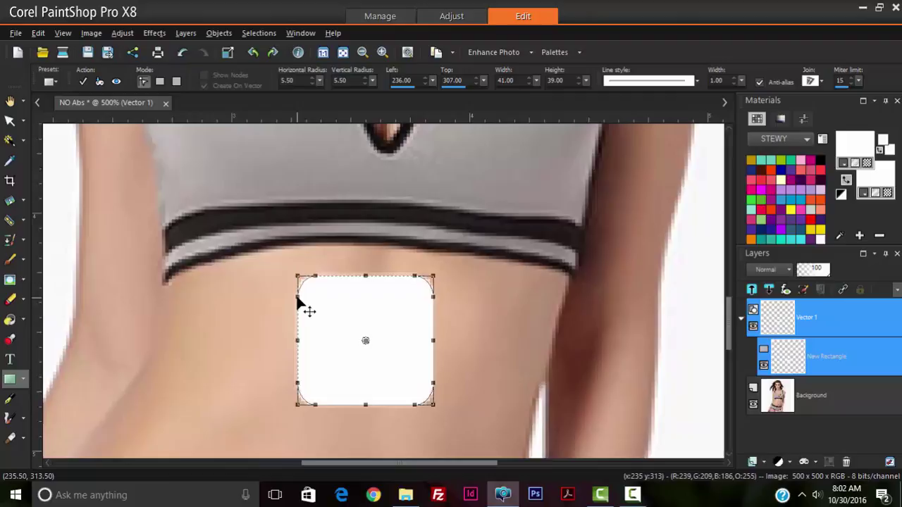
{"action": "scroll", "coordinate": [338, 281], "scroll_direction": "down", "scroll_amount": 3}
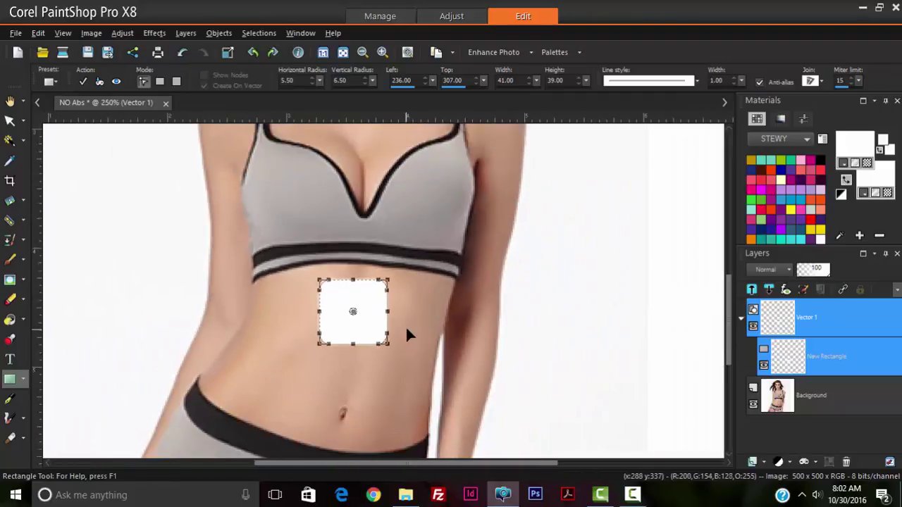
Move the first tile up-left, then duplicate Vector 1 and place the copy beside it
{"action": "left_click", "coordinate": [10, 120]}
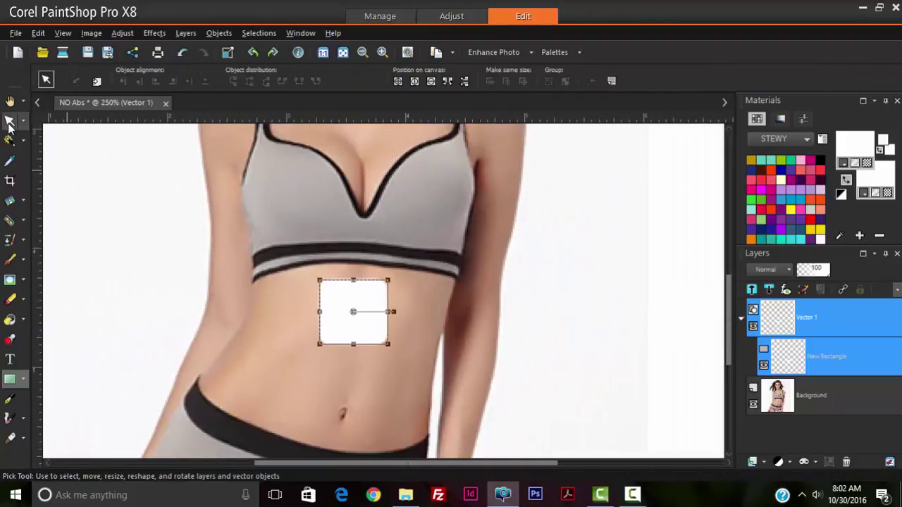
{"action": "left_click", "coordinate": [431, 299]}
{"action": "left_click", "coordinate": [365, 303]}
{"action": "left_click_drag", "start_coordinate": [355, 299], "coordinate": [316, 292]}
{"action": "left_click_drag", "start_coordinate": [781, 324], "coordinate": [782, 215]}
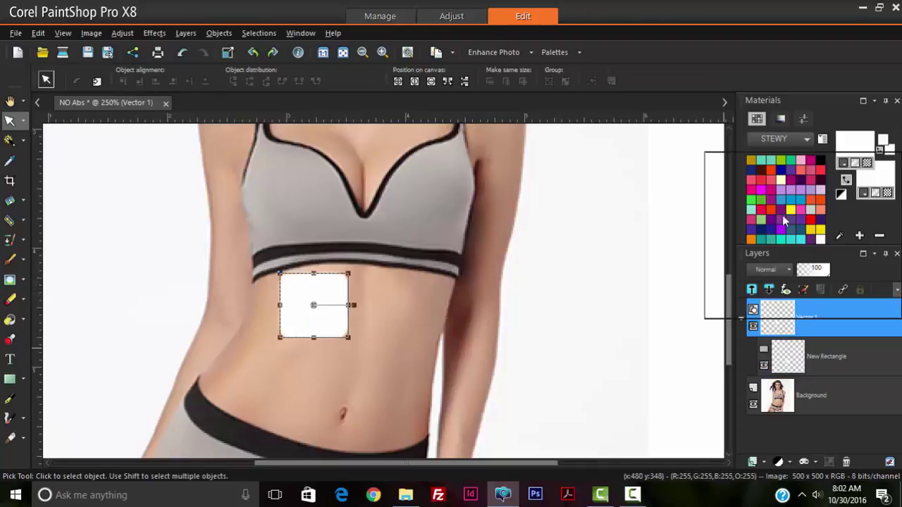
{"action": "right_click", "coordinate": [786, 317]}
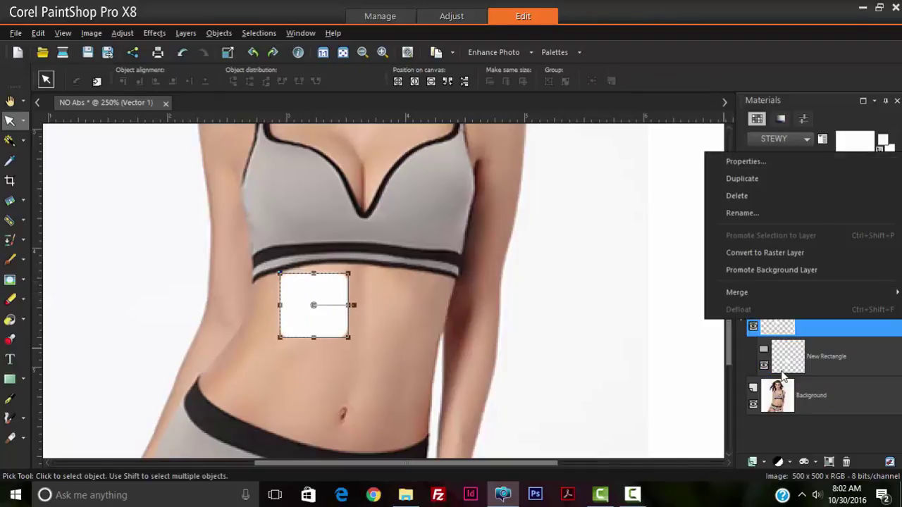
{"action": "left_click", "coordinate": [745, 176]}
{"action": "left_click_drag", "start_coordinate": [314, 303], "coordinate": [386, 304]}
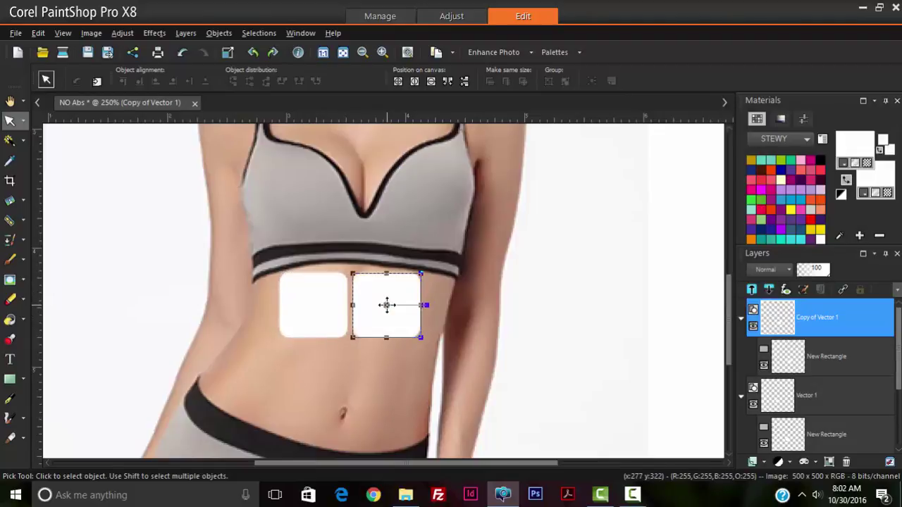
Duplicate the tile twice to form a second row of two tiles below
{"action": "right_click", "coordinate": [784, 331]}
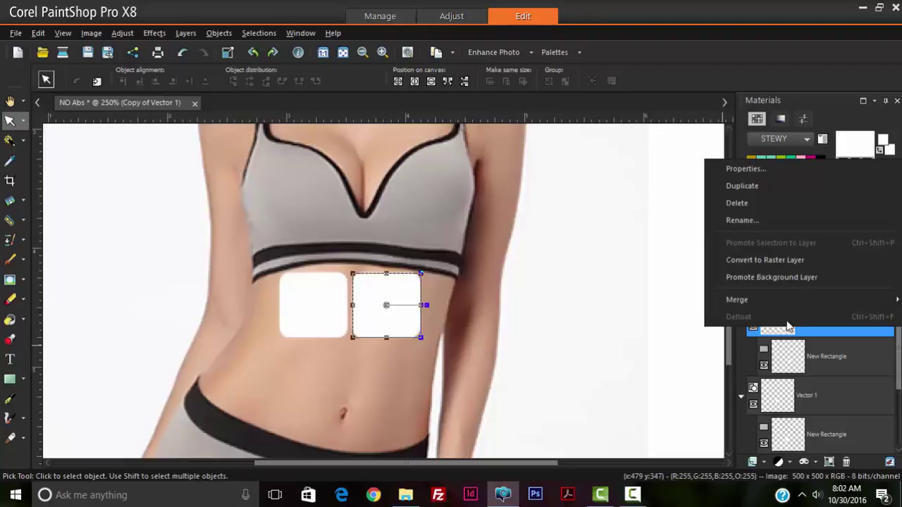
{"action": "left_click", "coordinate": [781, 186]}
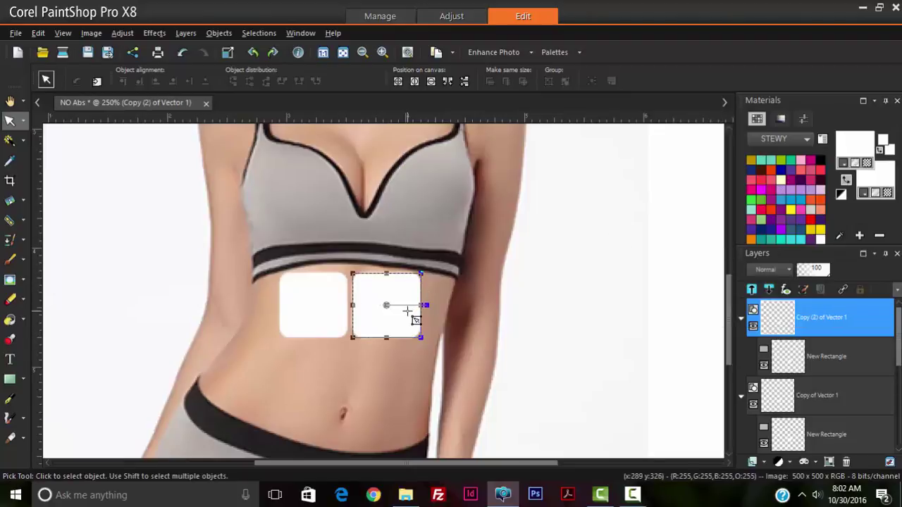
{"action": "left_click_drag", "start_coordinate": [386, 314], "coordinate": [314, 372]}
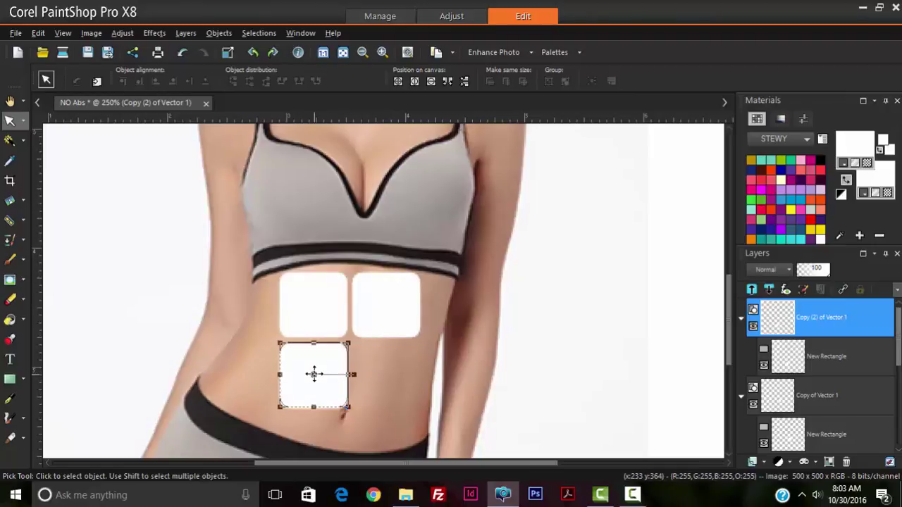
{"action": "right_click", "coordinate": [774, 330]}
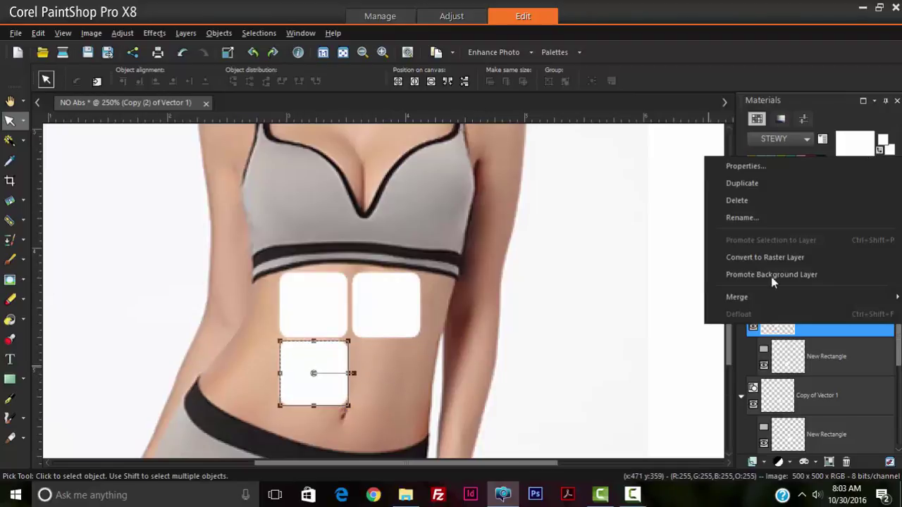
{"action": "left_click", "coordinate": [761, 184]}
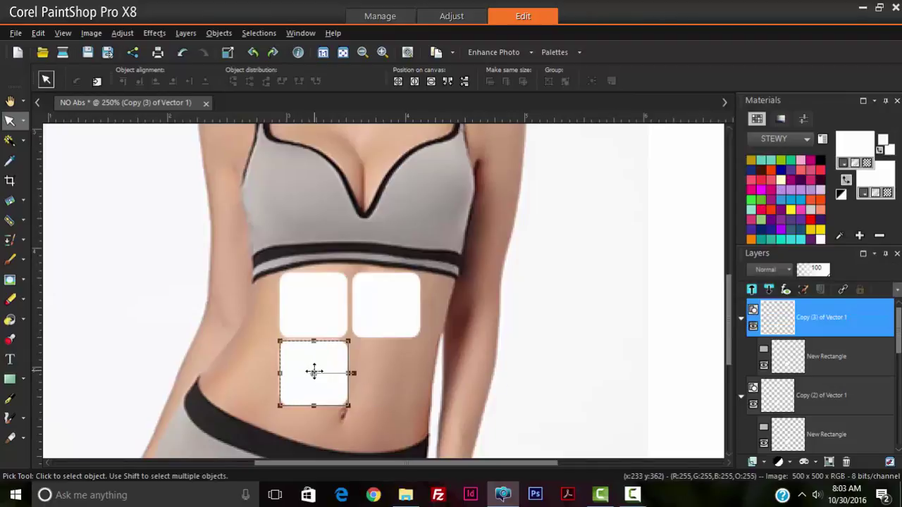
{"action": "left_click_drag", "start_coordinate": [312, 371], "coordinate": [389, 374]}
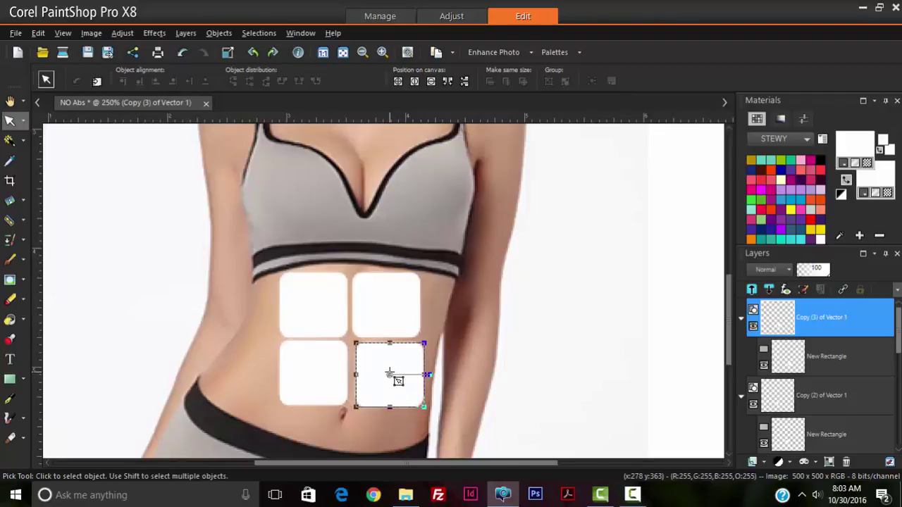
{"action": "key", "text": "Left"}
{"action": "key", "text": "Left"}
{"action": "key", "text": "Left"}
{"action": "key", "text": "Left"}
{"action": "key", "text": "Left"}
{"action": "key", "text": "Left"}
{"action": "key", "text": "Left"}
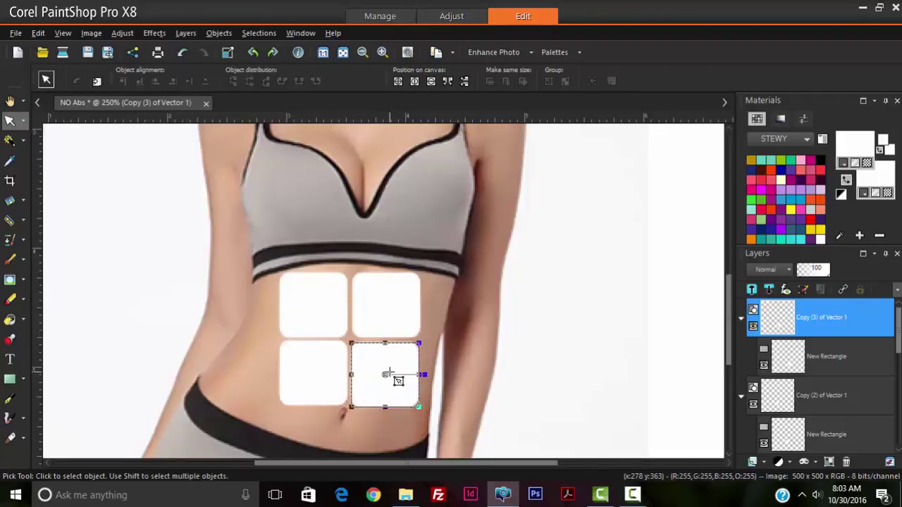
{"action": "scroll", "coordinate": [824, 317], "scroll_direction": "down", "scroll_amount": 2}
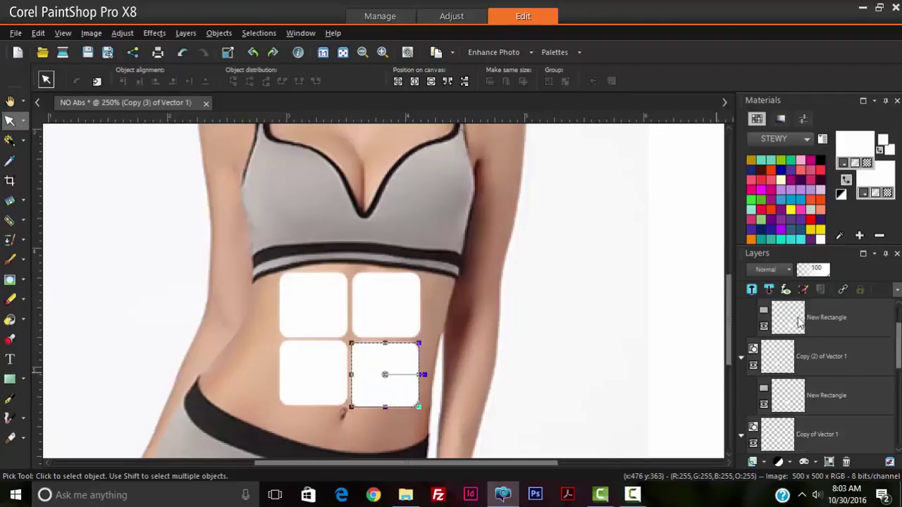
Duplicate the tile twice more to add a third row on the waistband
{"action": "right_click", "coordinate": [780, 332]}
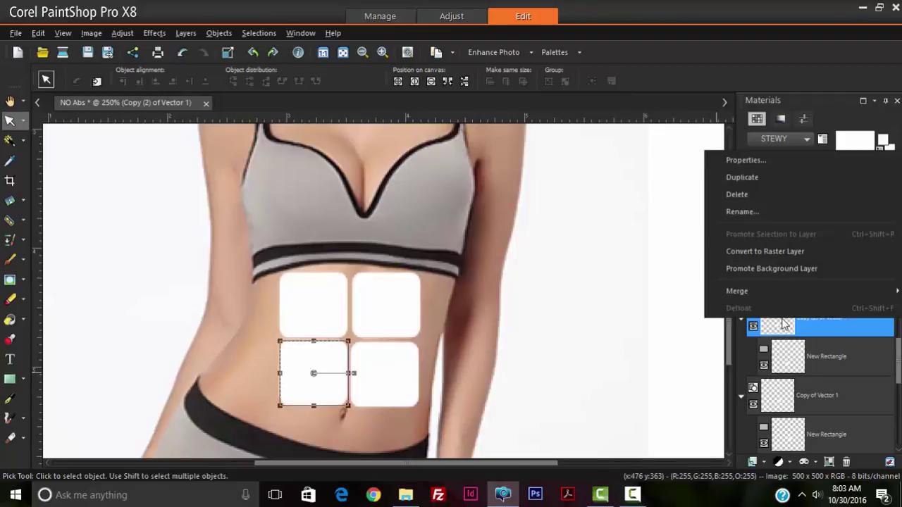
{"action": "left_click", "coordinate": [757, 176]}
{"action": "scroll", "coordinate": [540, 278], "scroll_direction": "down", "scroll_amount": 4}
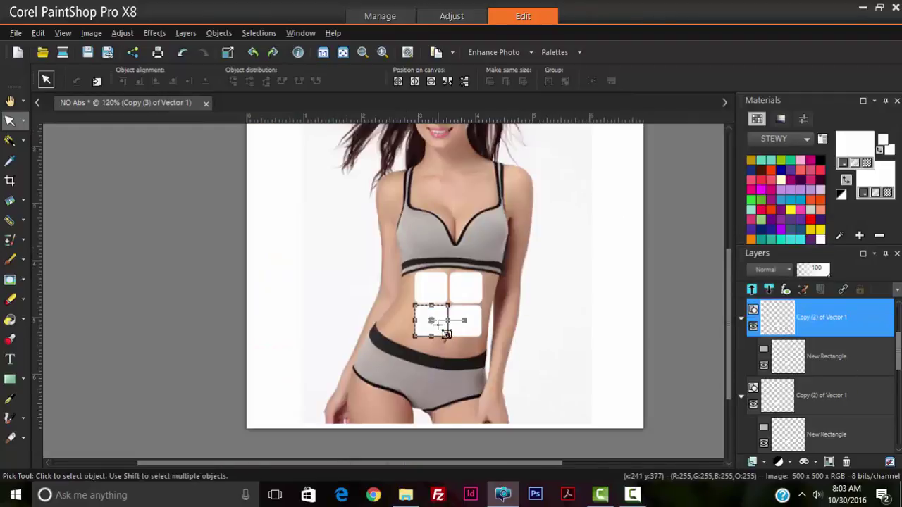
{"action": "left_click_drag", "start_coordinate": [432, 320], "coordinate": [431, 358]}
{"action": "right_click", "coordinate": [799, 330]}
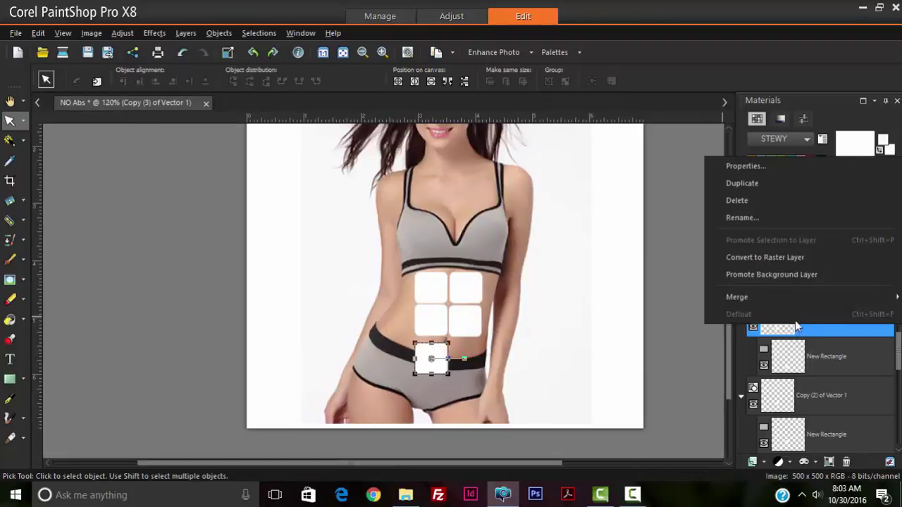
{"action": "left_click", "coordinate": [752, 178]}
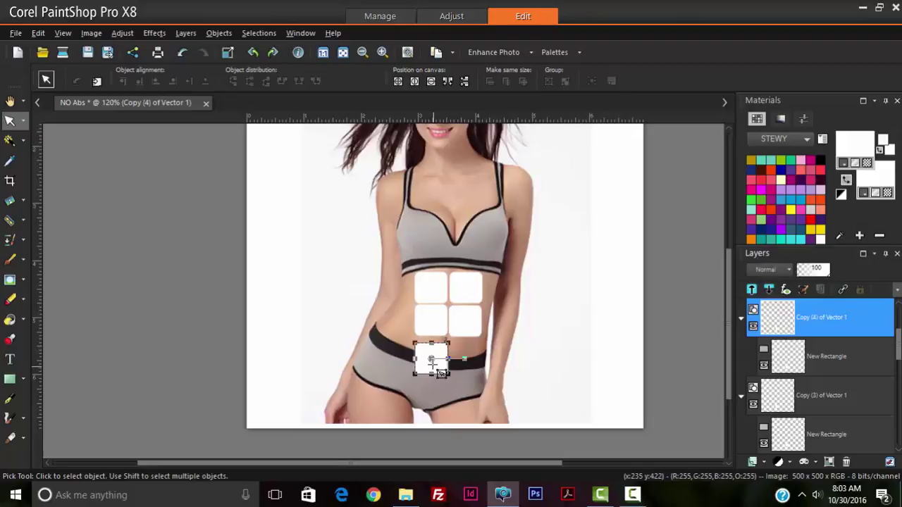
{"action": "left_click_drag", "start_coordinate": [431, 359], "coordinate": [465, 361]}
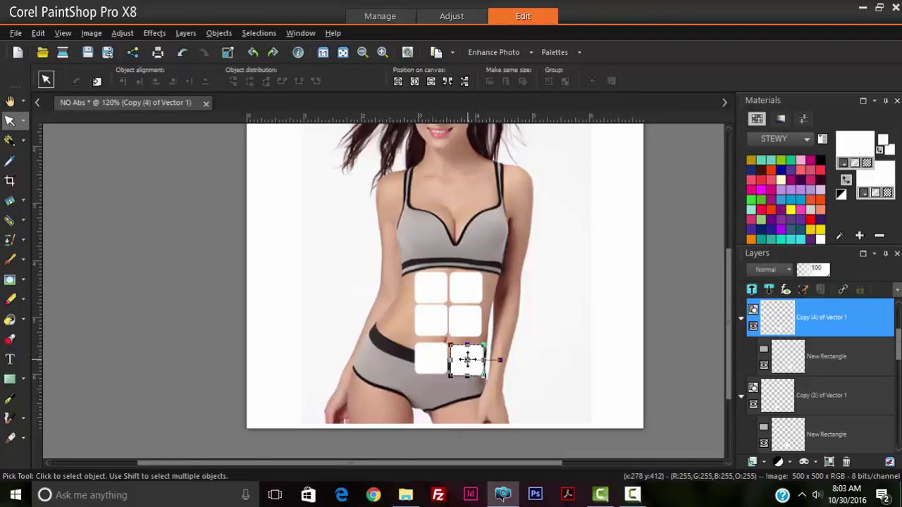
Nudge the bottom two tiles with arrow keys to align the two-by-three grid
{"action": "scroll", "coordinate": [465, 361], "scroll_direction": "up", "scroll_amount": 2}
{"action": "key", "text": "Up"}
{"action": "key", "text": "Up"}
{"action": "key", "text": "Up"}
{"action": "key", "text": "Up"}
{"action": "key", "text": "Up"}
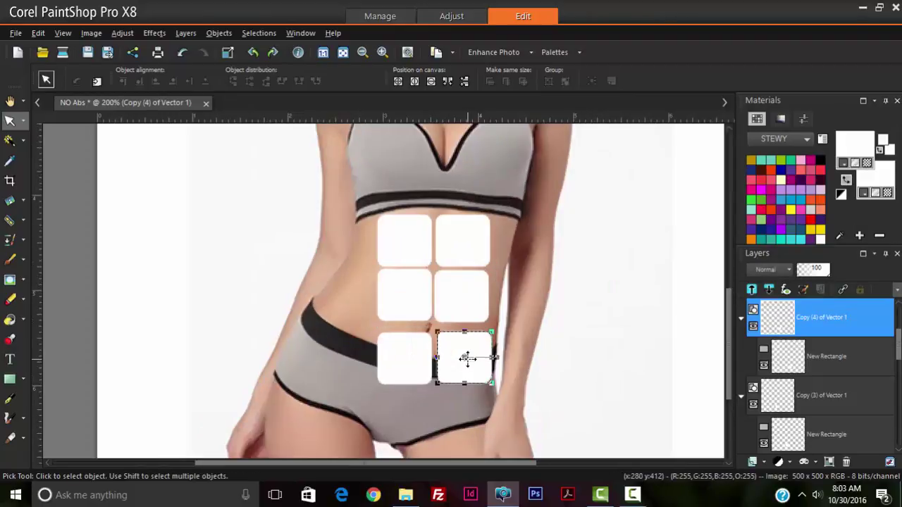
{"action": "key", "text": "Up"}
{"action": "key", "text": "Up"}
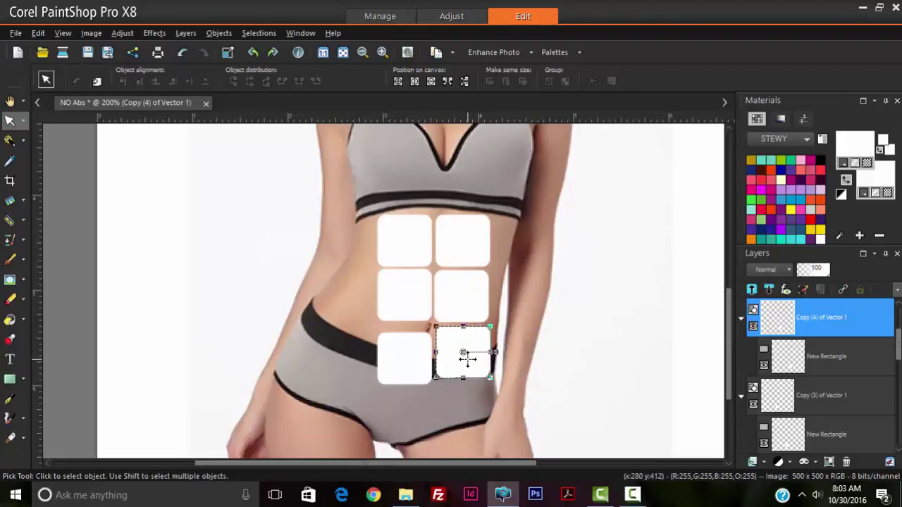
{"action": "key", "text": "Left"}
{"action": "key", "text": "Left"}
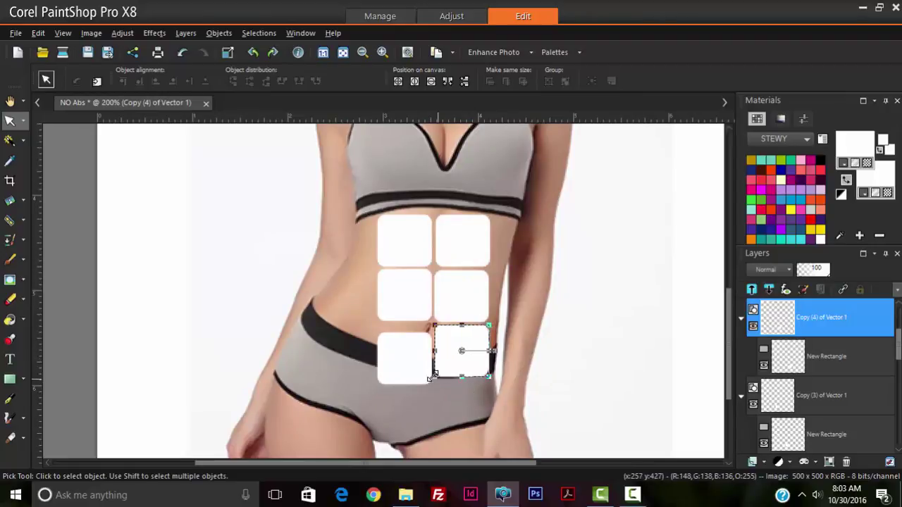
{"action": "left_click", "coordinate": [405, 360]}
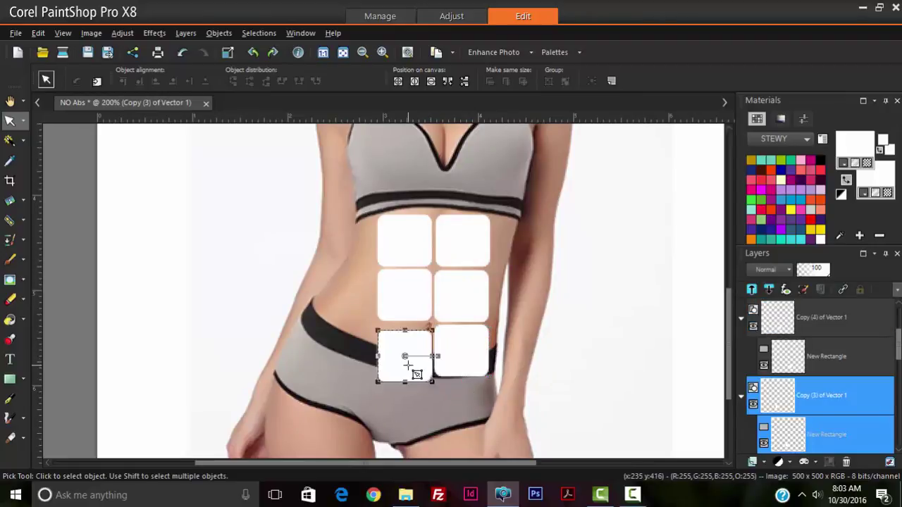
{"action": "key", "text": "Up"}
{"action": "key", "text": "Up"}
{"action": "key", "text": "Up"}
{"action": "key", "text": "Up"}
{"action": "key", "text": "Up"}
{"action": "key", "text": "Up"}
{"action": "key", "text": "Left"}
{"action": "key", "text": "Left"}
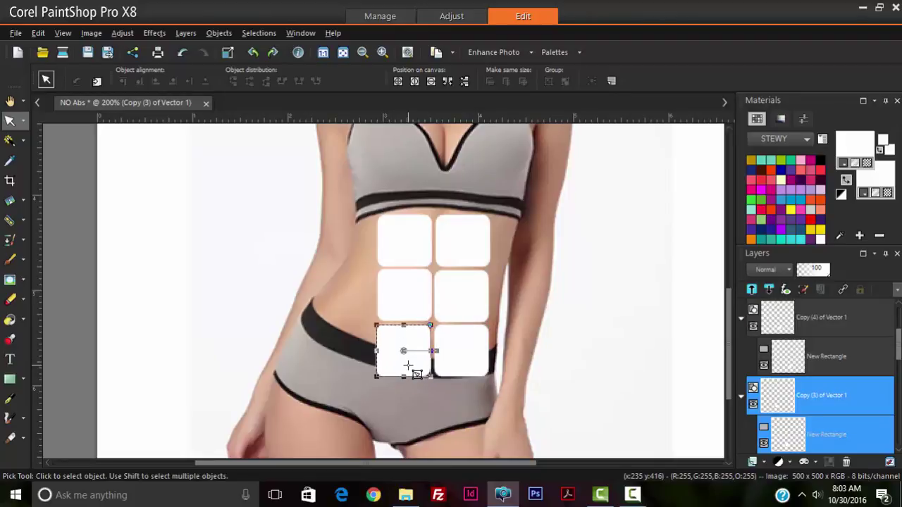
{"action": "key", "text": "Right"}
{"action": "key", "text": "Right"}
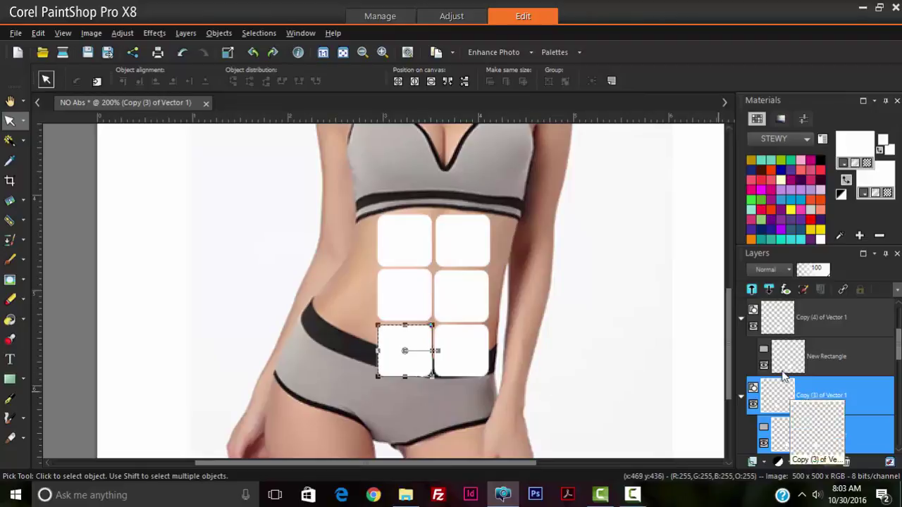
Merge Copy (4) of Vector 1 down into the bottom-left tile's layer
{"action": "left_click", "coordinate": [775, 325]}
{"action": "left_click", "coordinate": [775, 401]}
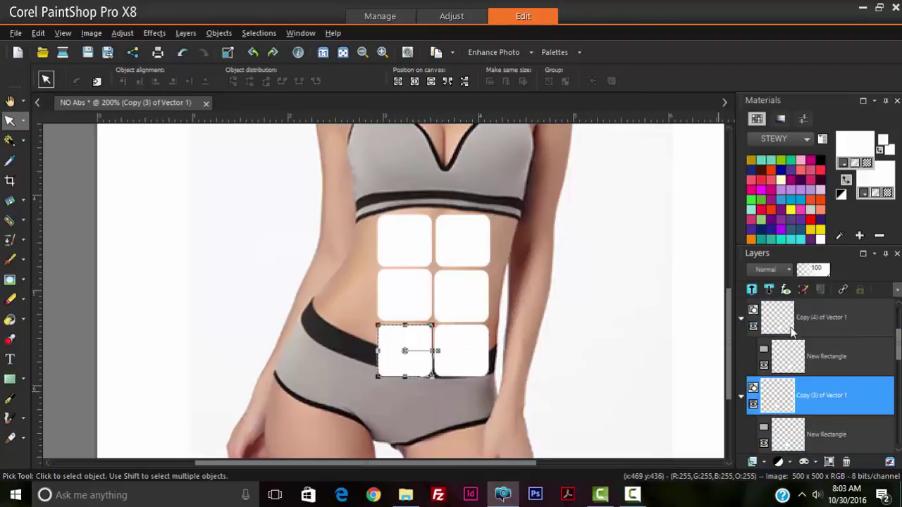
{"action": "left_click", "coordinate": [792, 331]}
{"action": "left_click", "coordinate": [740, 319]}
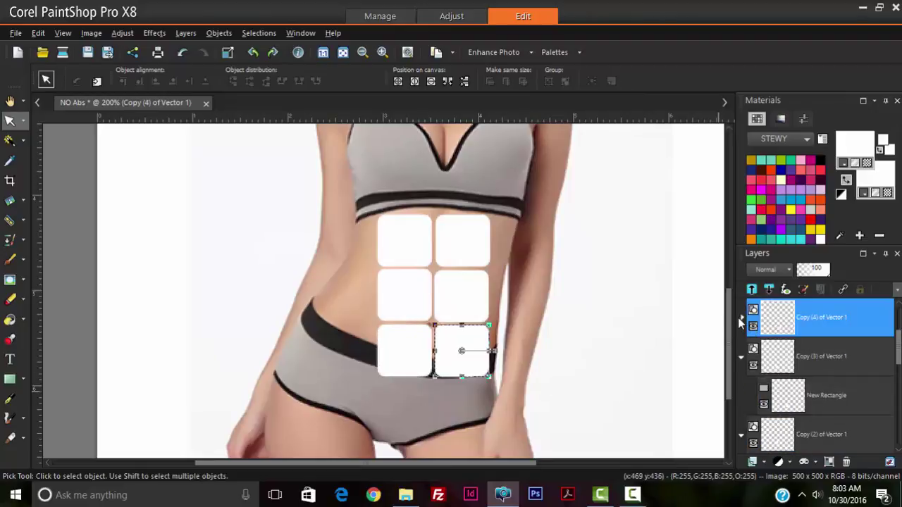
{"action": "right_click", "coordinate": [773, 330]}
{"action": "mouse_move", "coordinate": [771, 303]}
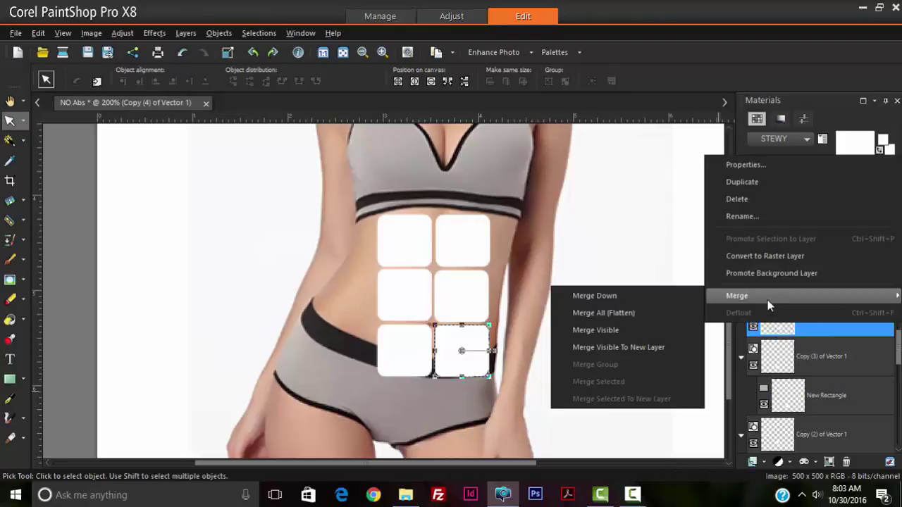
{"action": "left_click", "coordinate": [677, 297]}
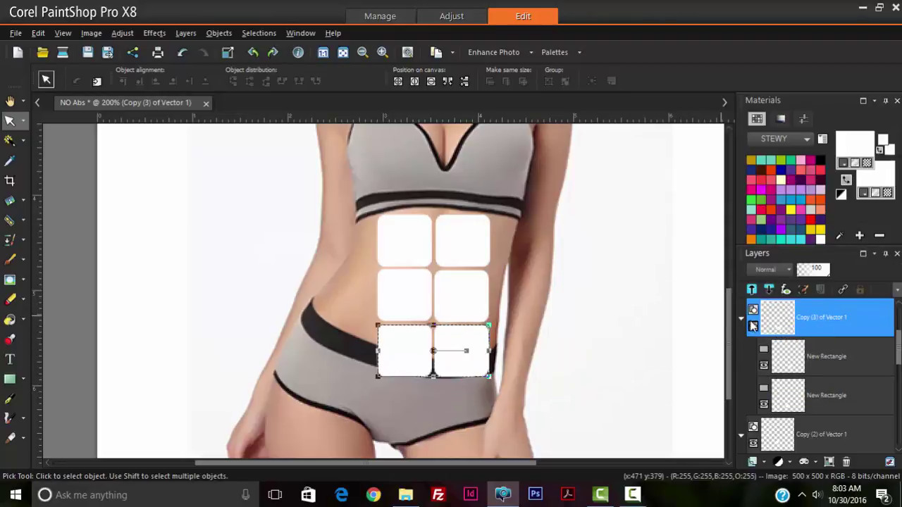
{"action": "left_click", "coordinate": [741, 319]}
{"action": "left_click", "coordinate": [772, 327]}
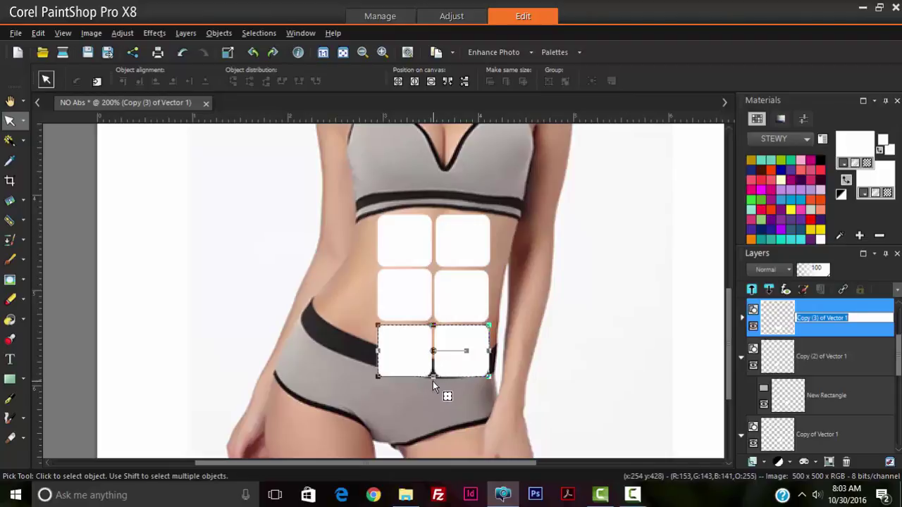
Drag the bottom handle down to make the bottom tile pair slightly taller
{"action": "left_click", "coordinate": [434, 379]}
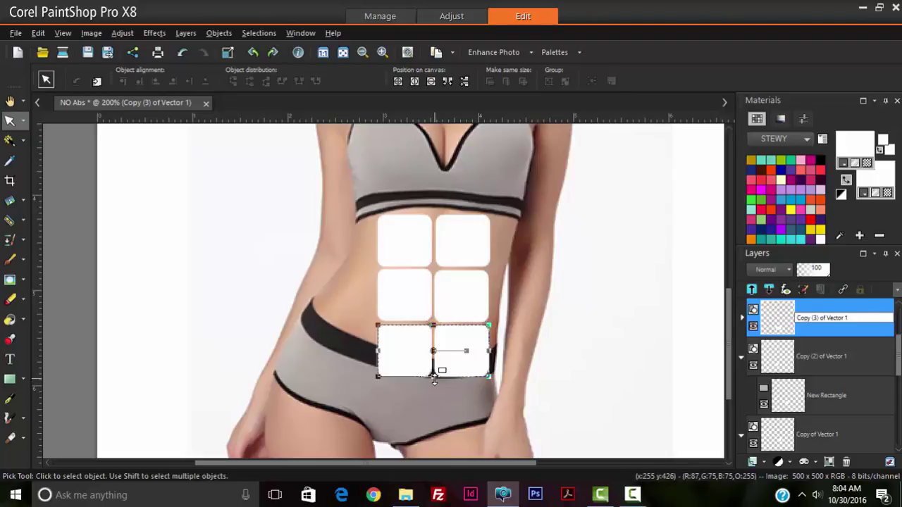
{"action": "left_click_drag", "start_coordinate": [434, 379], "coordinate": [434, 389]}
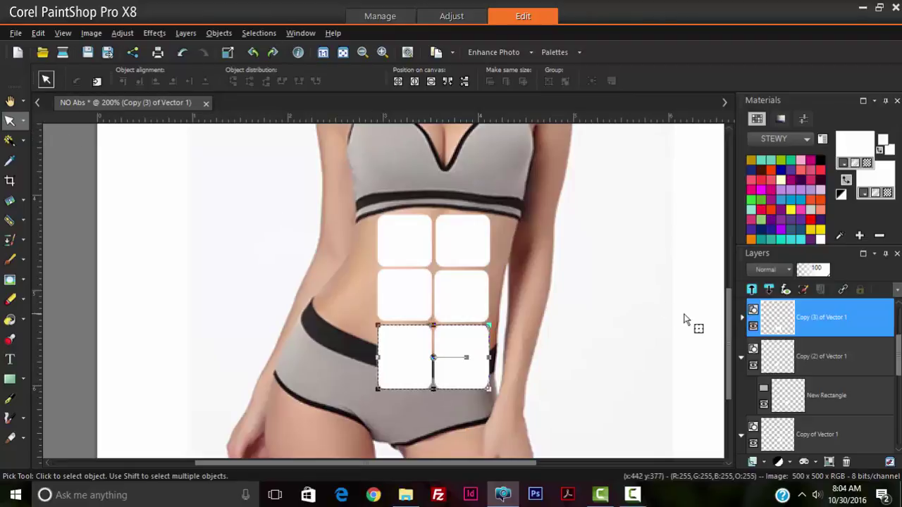
{"action": "right_click", "coordinate": [779, 323]}
{"action": "mouse_move", "coordinate": [775, 296]}
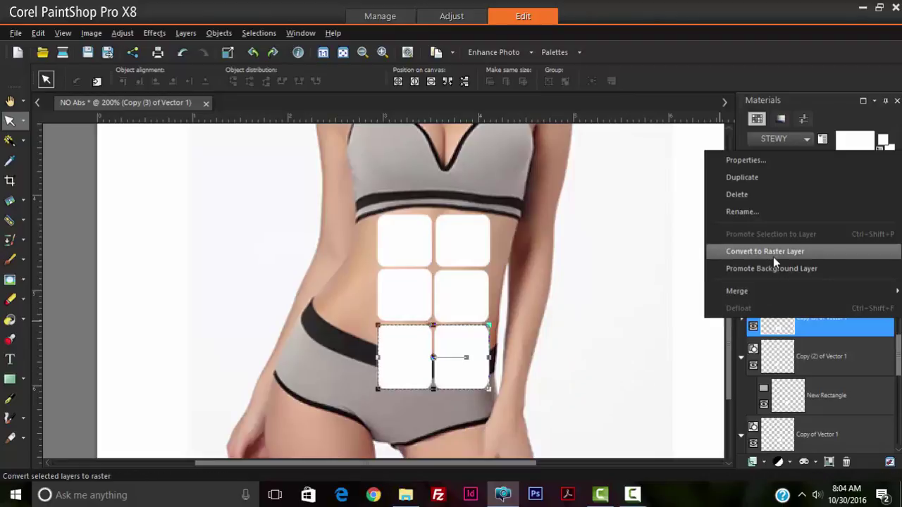
Convert the bottom pair to raster and use Perspective mode to narrow its bottom edge
{"action": "left_click", "coordinate": [773, 257]}
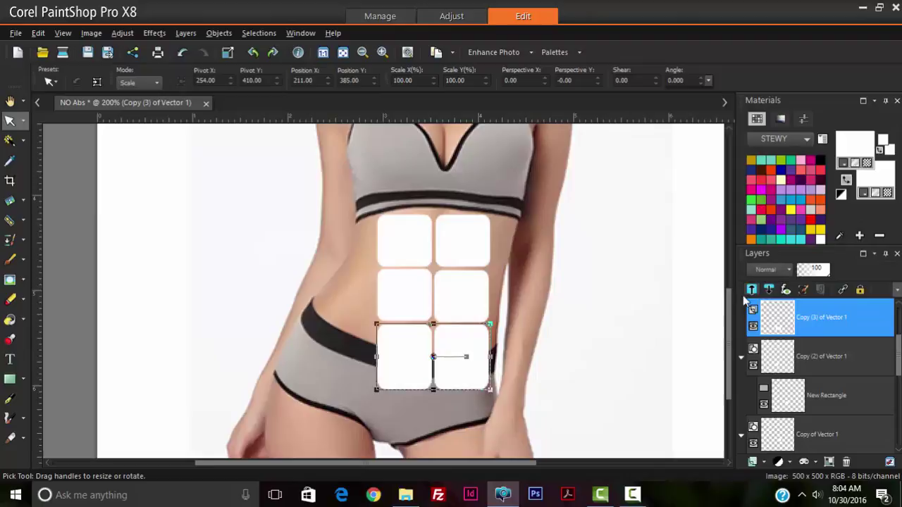
{"action": "left_click", "coordinate": [133, 84]}
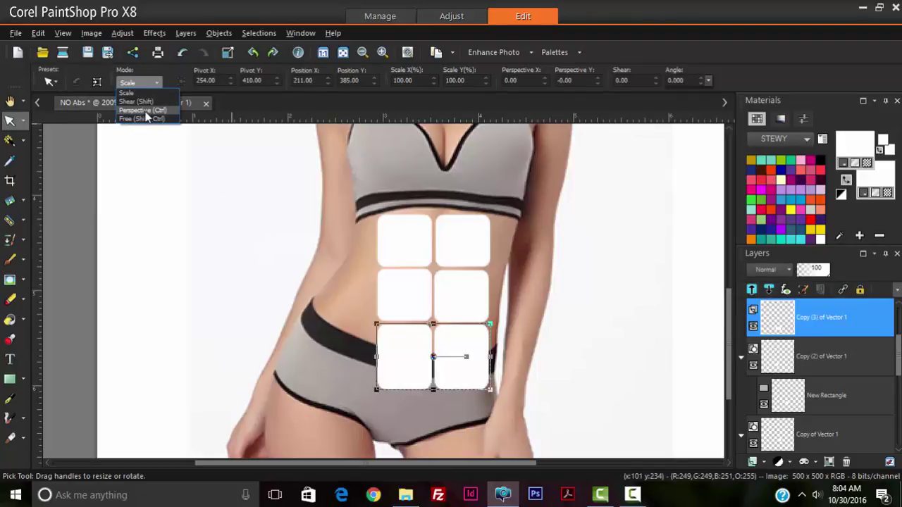
{"action": "left_click", "coordinate": [144, 111]}
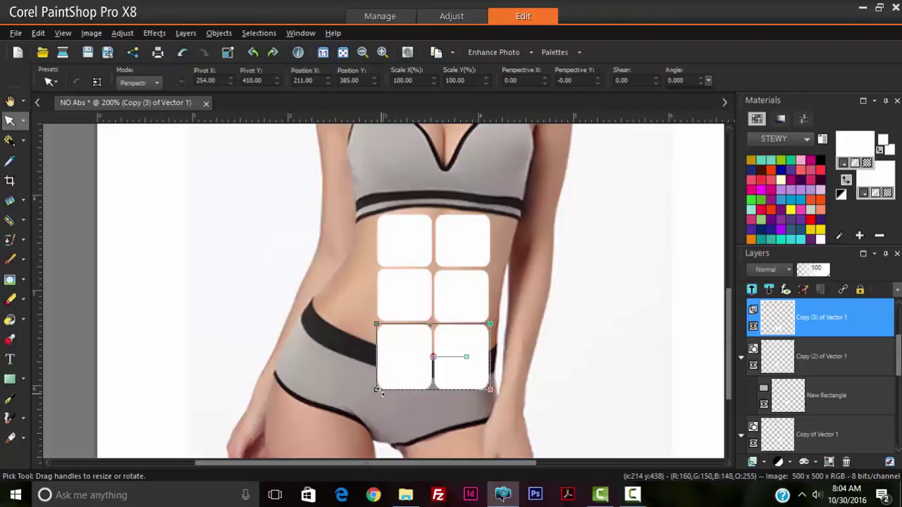
{"action": "left_click_drag", "start_coordinate": [376, 388], "coordinate": [388, 391]}
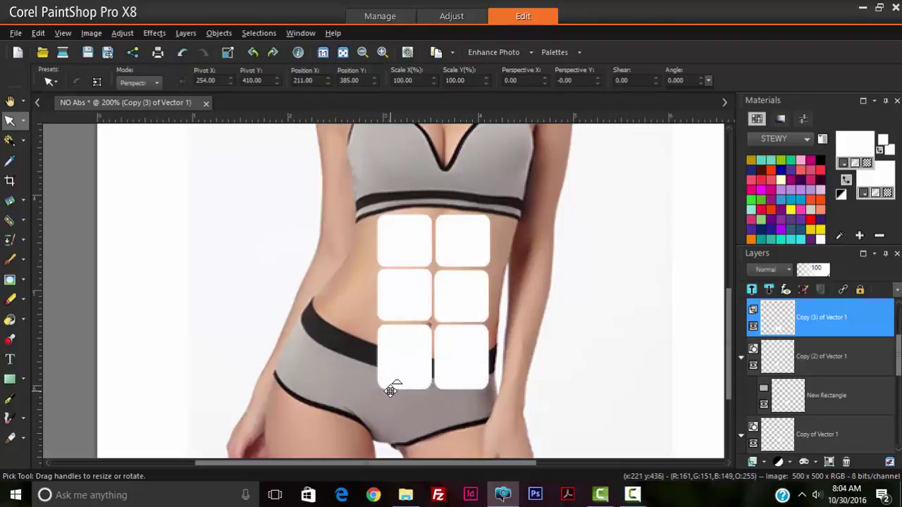
{"action": "left_click_drag", "start_coordinate": [391, 390], "coordinate": [391, 389]}
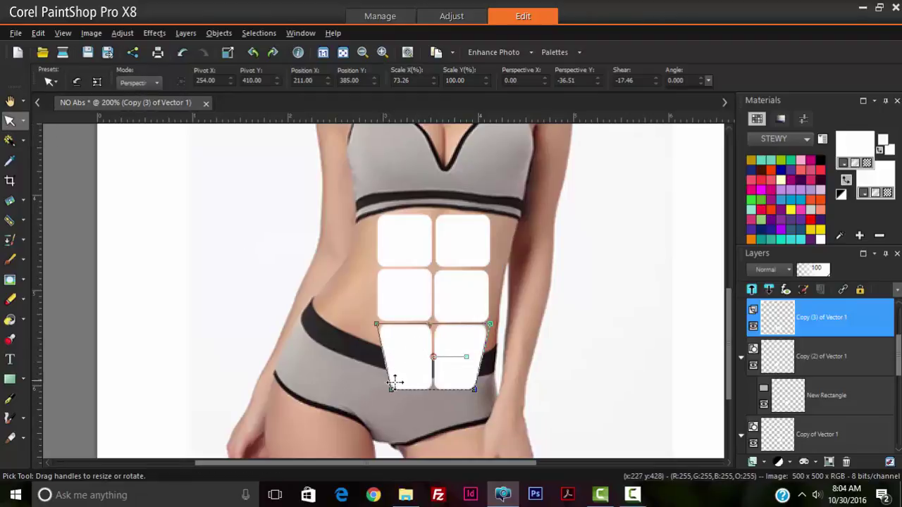
{"action": "left_click_drag", "start_coordinate": [392, 392], "coordinate": [392, 386]}
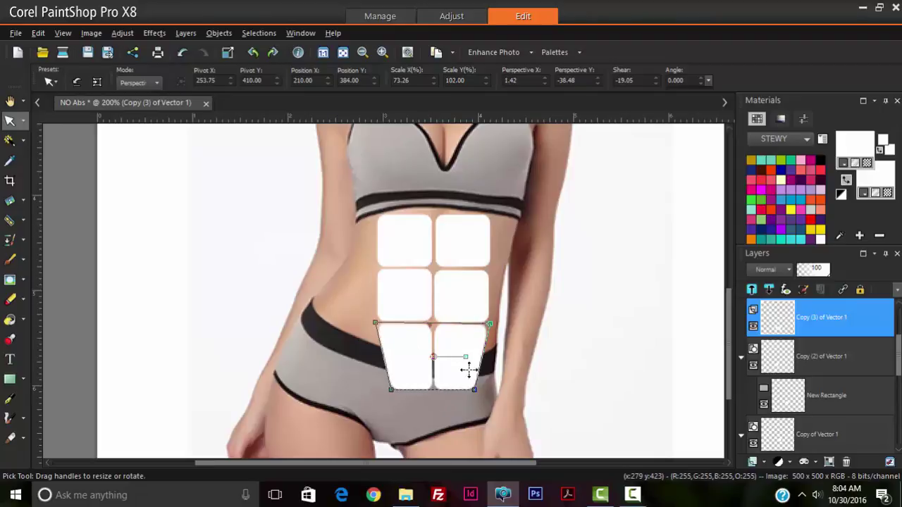
Merge Copy (2) of Vector 1 and Copy of Vector 1 with Merge Selected
{"action": "left_click", "coordinate": [10, 103]}
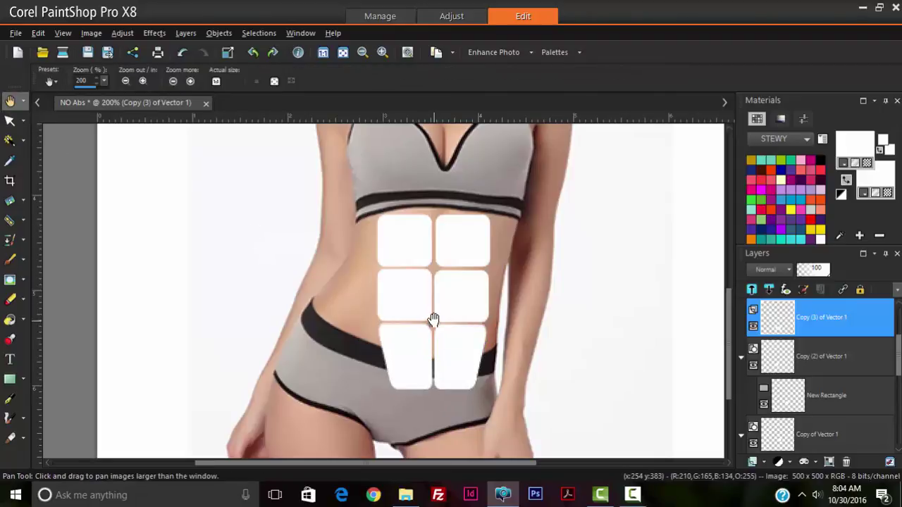
{"action": "scroll", "coordinate": [429, 320], "scroll_direction": "down", "scroll_amount": 1}
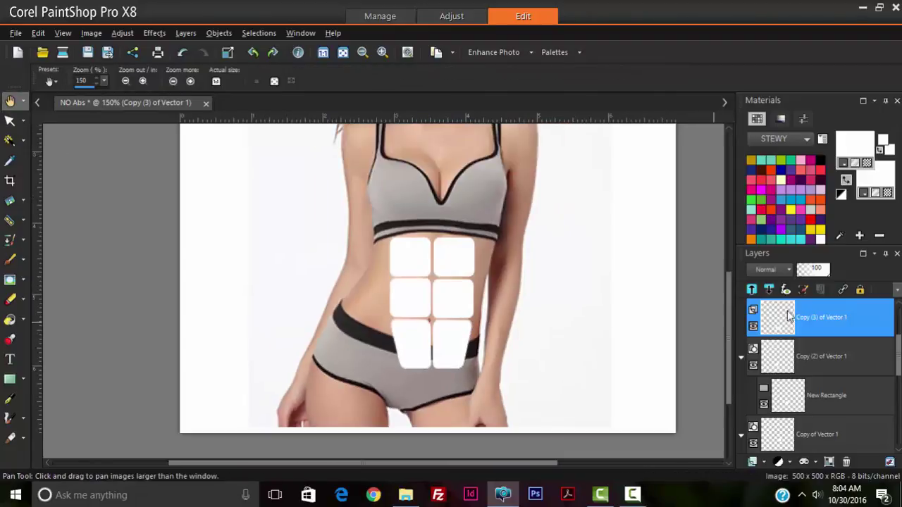
{"action": "left_click", "coordinate": [740, 355]}
{"action": "left_click", "coordinate": [741, 397]}
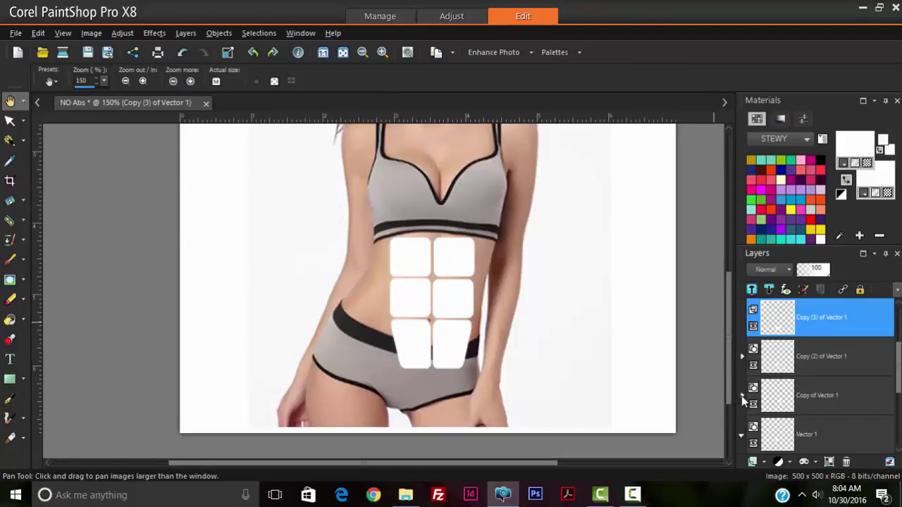
{"action": "left_click", "coordinate": [779, 359], "text": "shift"}
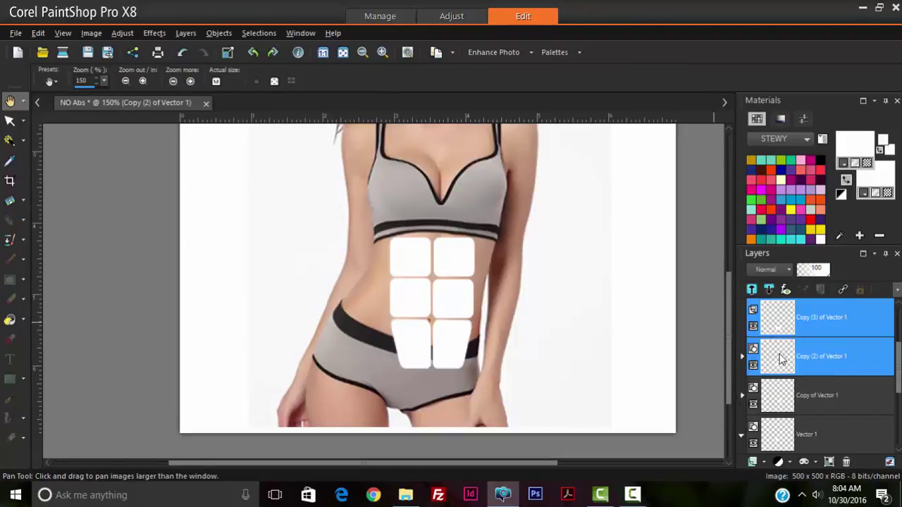
{"action": "left_click", "coordinate": [780, 398], "text": "shift"}
{"action": "right_click", "coordinate": [780, 401]}
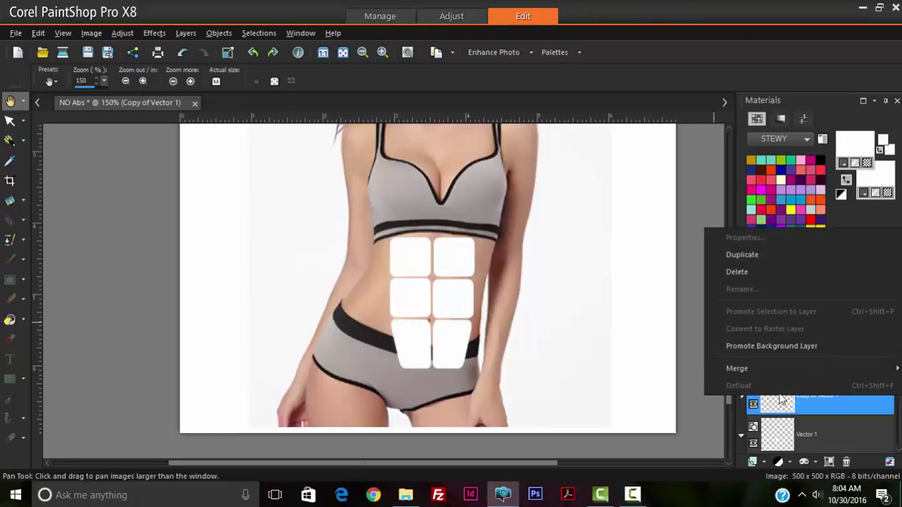
{"action": "mouse_move", "coordinate": [773, 373]}
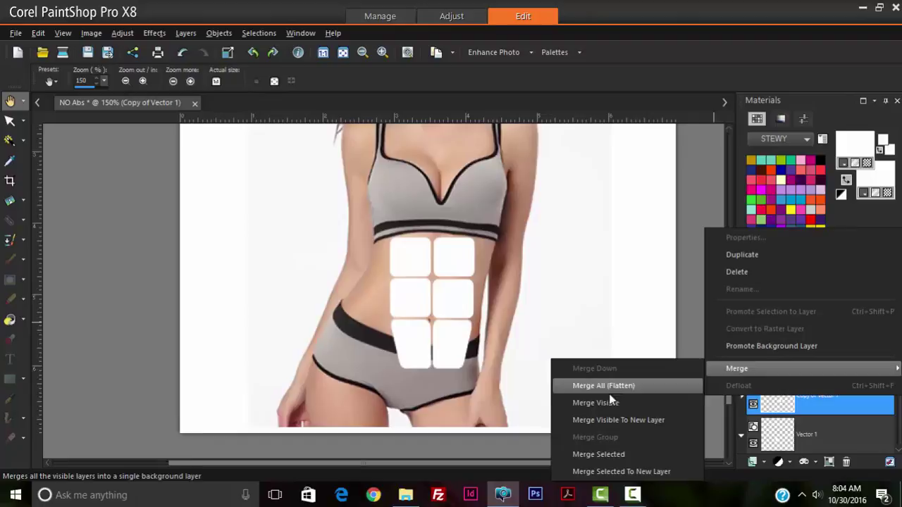
{"action": "left_click", "coordinate": [619, 452]}
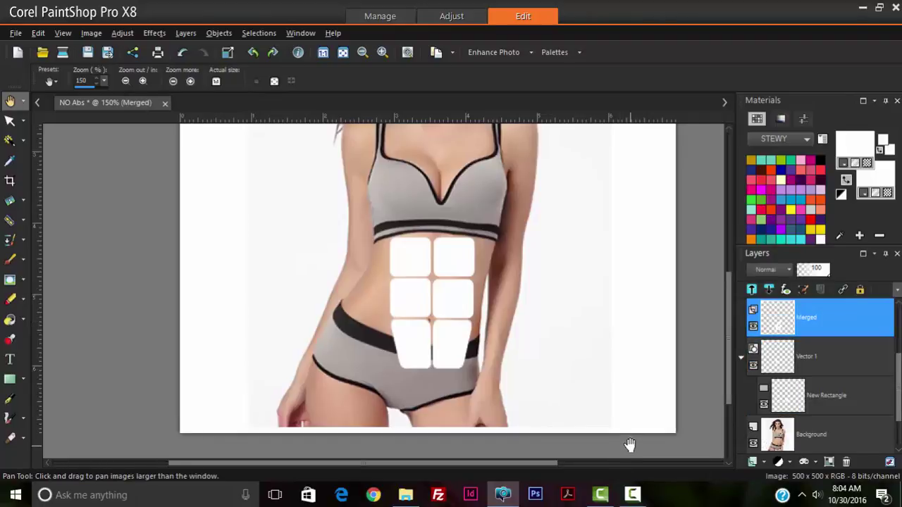
{"action": "left_click", "coordinate": [753, 326]}
{"action": "left_click", "coordinate": [754, 326]}
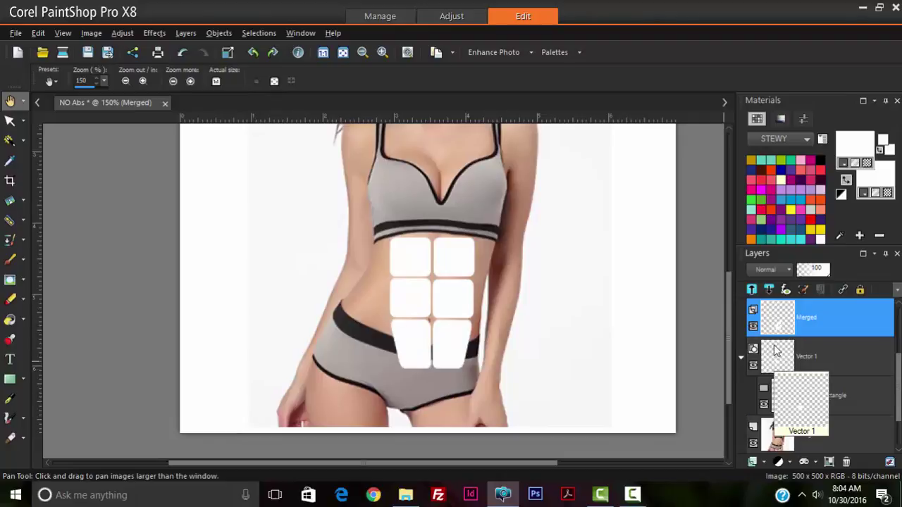
Merge Vector 1 into the Merged layer
{"action": "left_click", "coordinate": [777, 352], "text": "ctrl"}
{"action": "right_click", "coordinate": [777, 356]}
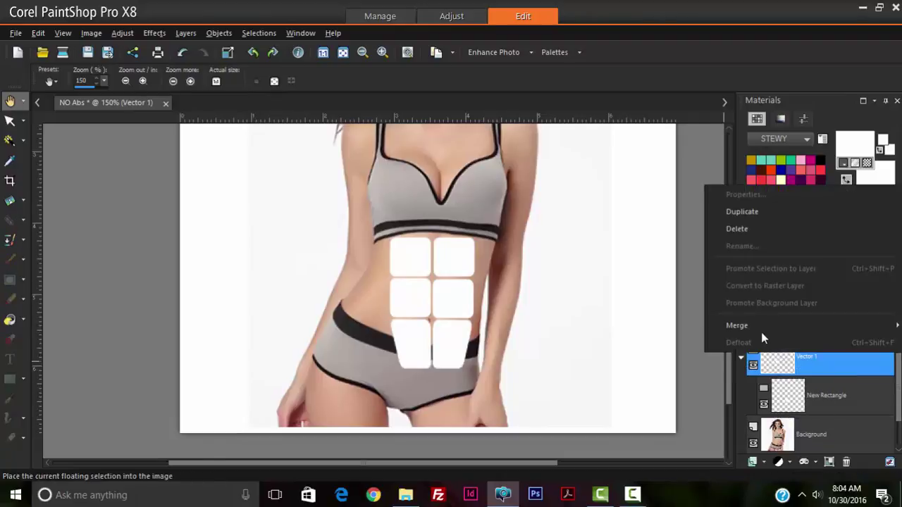
{"action": "mouse_move", "coordinate": [740, 326]}
{"action": "left_click", "coordinate": [640, 412]}
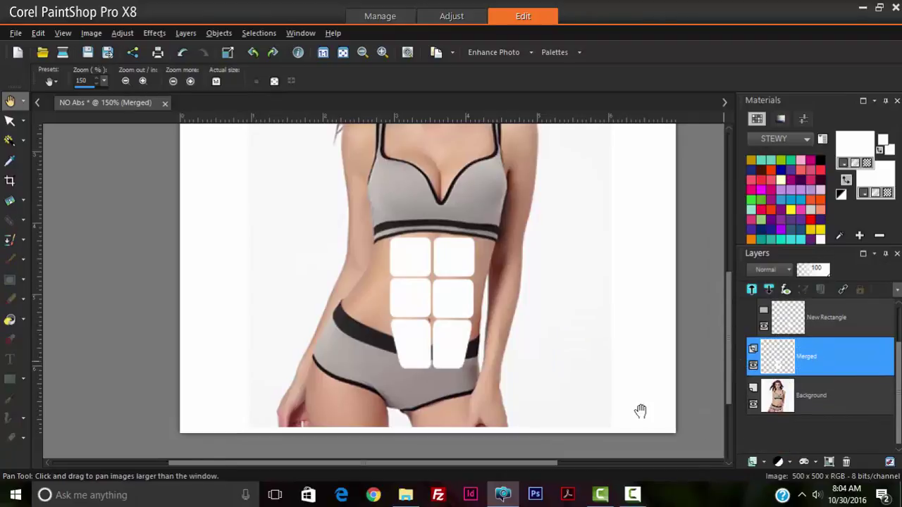
{"action": "key", "text": "ctrl+v"}
Merge Copy (3) of Vector 1 into Merged and check the combined result
{"action": "left_click", "coordinate": [773, 317]}
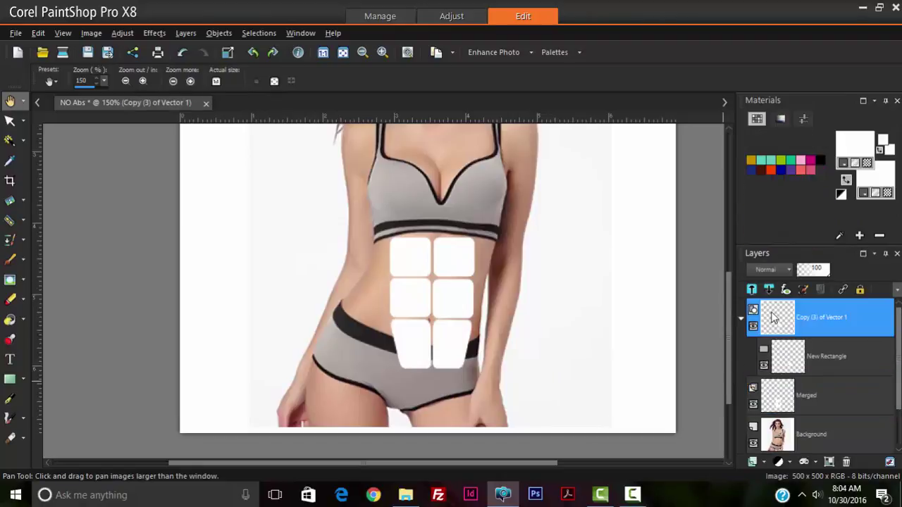
{"action": "left_click", "coordinate": [779, 398], "text": "ctrl"}
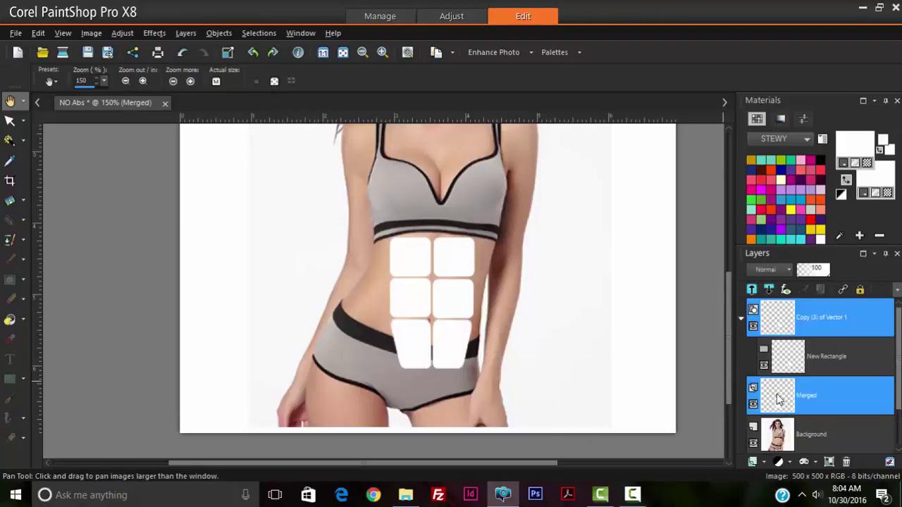
{"action": "right_click", "coordinate": [768, 332]}
{"action": "mouse_move", "coordinate": [740, 301]}
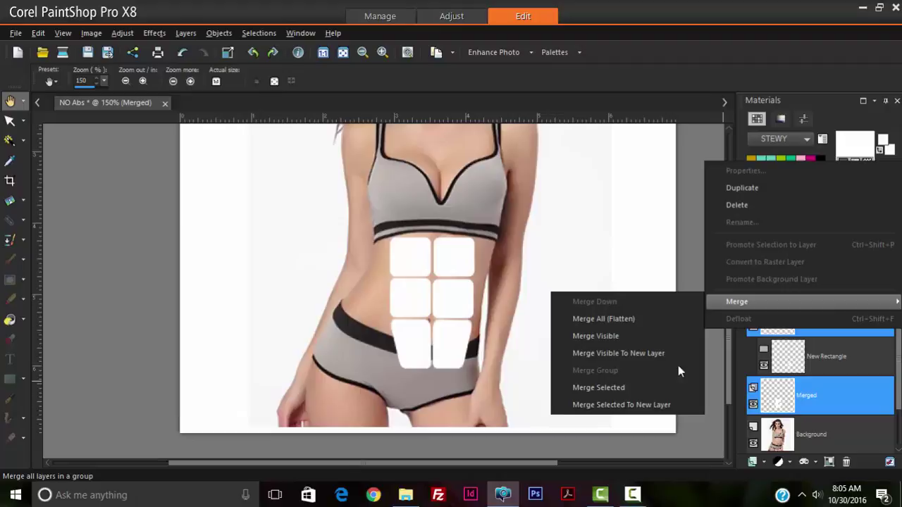
{"action": "left_click", "coordinate": [671, 391]}
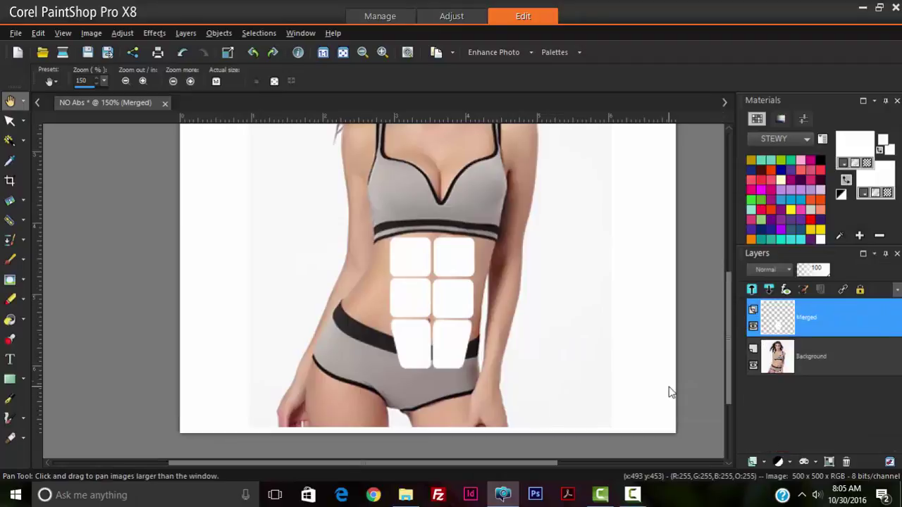
{"action": "left_click", "coordinate": [752, 327]}
{"action": "left_click", "coordinate": [752, 327]}
{"action": "left_click", "coordinate": [9, 120]}
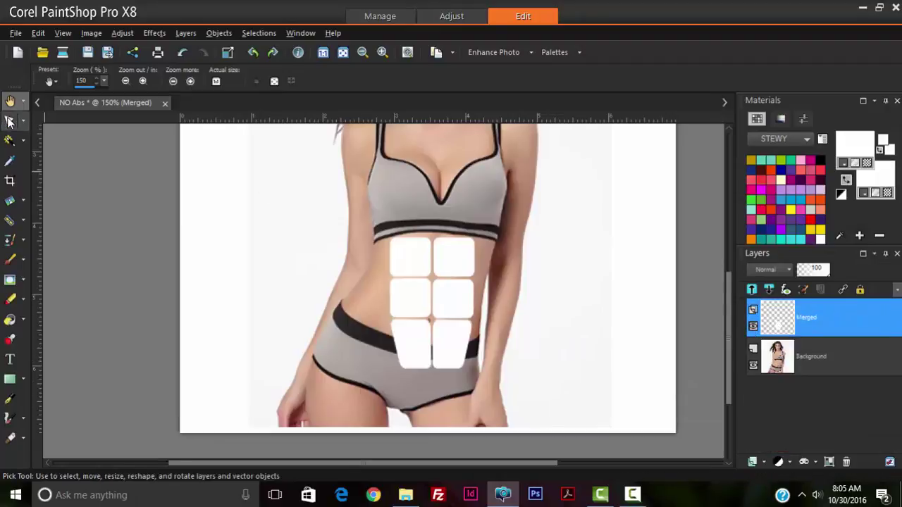
In Scale mode, shrink and rotate the abs grid to match the tilted torso
{"action": "left_click", "coordinate": [139, 82]}
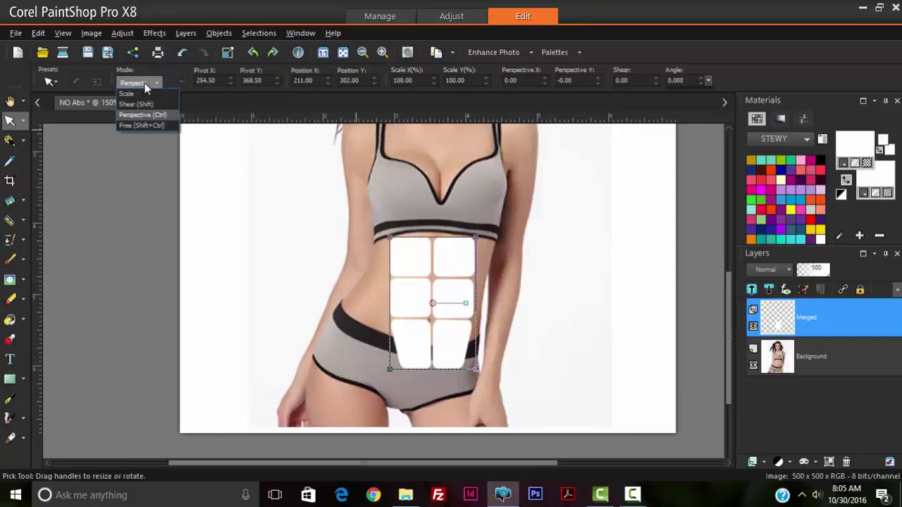
{"action": "left_click", "coordinate": [140, 93]}
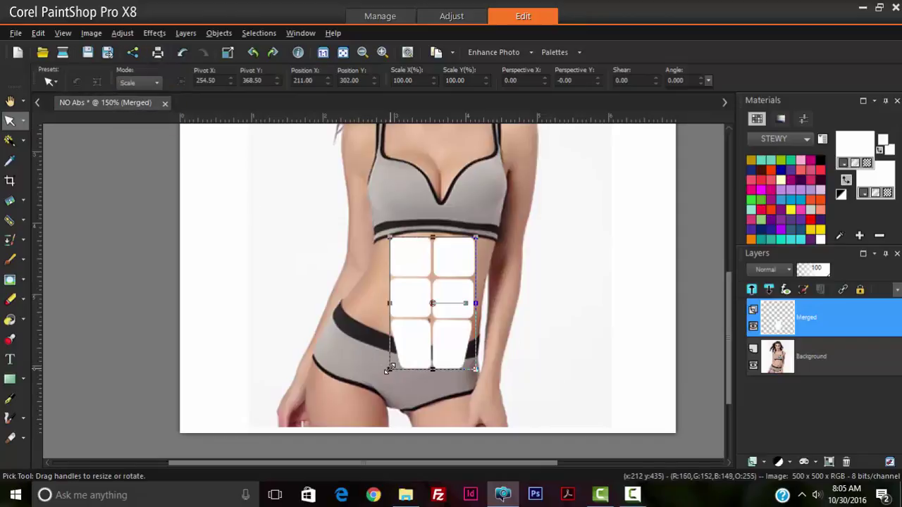
{"action": "left_click_drag", "start_coordinate": [388, 369], "coordinate": [397, 355]}
{"action": "scroll", "coordinate": [438, 312], "scroll_direction": "up", "scroll_amount": 2}
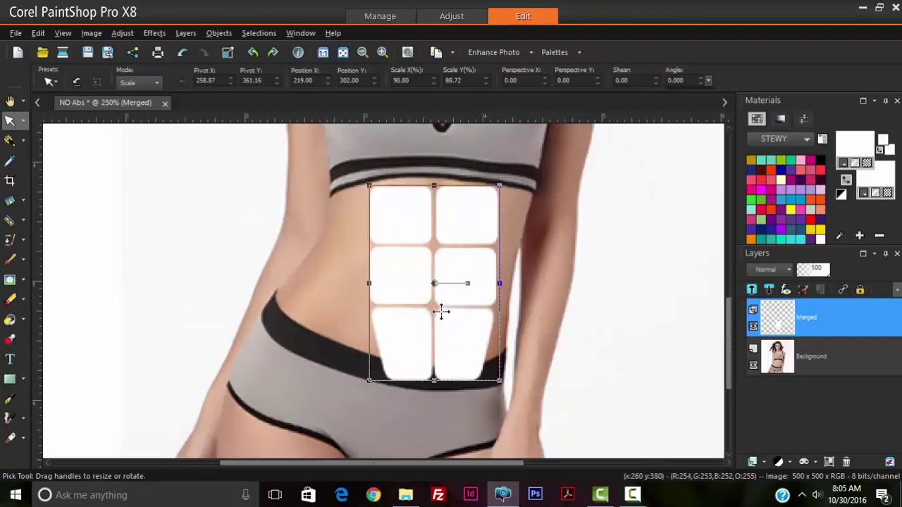
{"action": "mouse_move", "coordinate": [468, 283]}
{"action": "left_mouse_down"}
{"action": "mouse_move", "coordinate": [478, 289]}
{"action": "mouse_move", "coordinate": [466, 293]}
{"action": "left_mouse_up"}
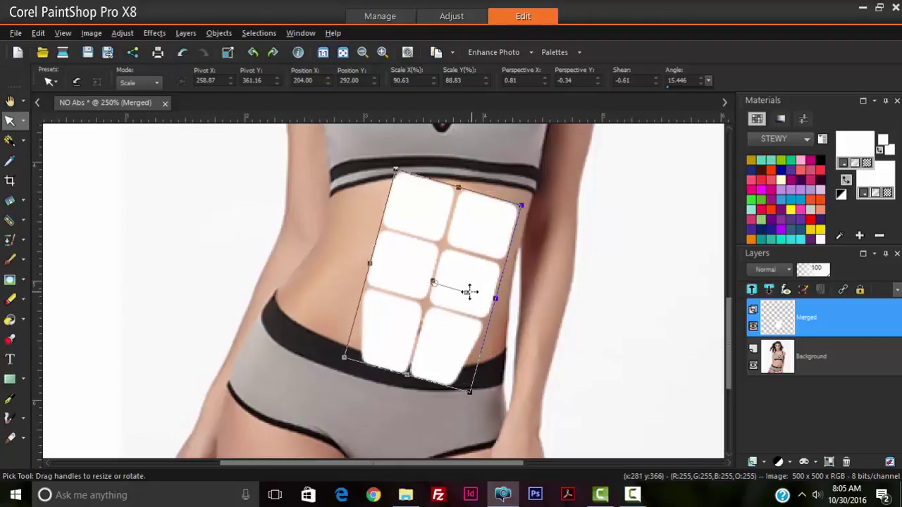
{"action": "key", "text": "ctrl+z"}
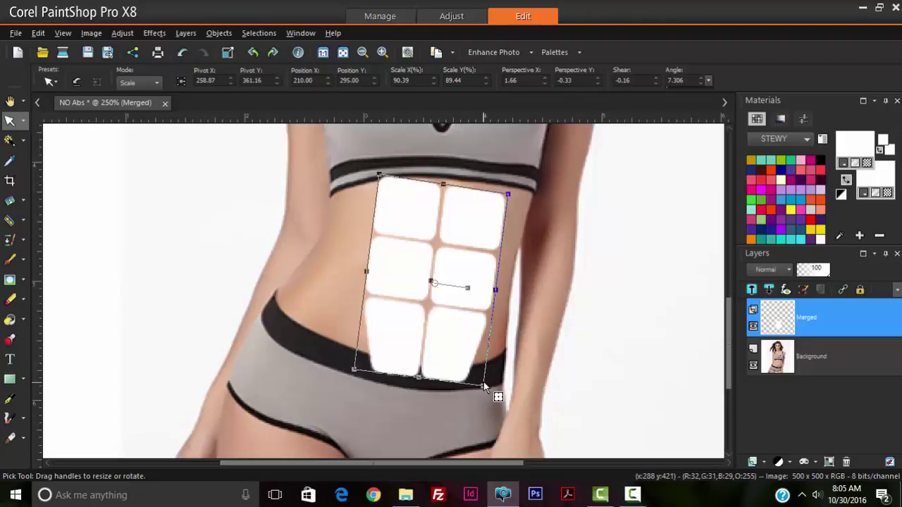
{"action": "left_click_drag", "start_coordinate": [486, 388], "coordinate": [480, 379]}
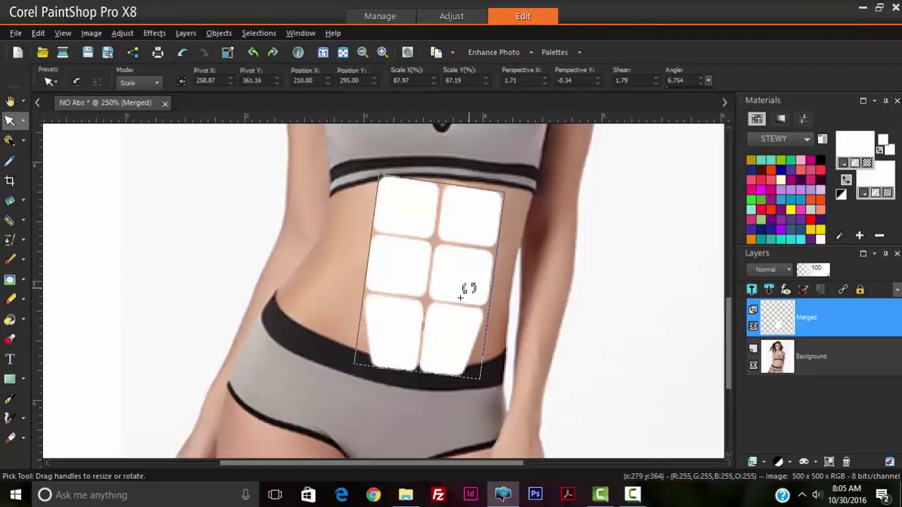
{"action": "left_click_drag", "start_coordinate": [467, 288], "coordinate": [476, 287]}
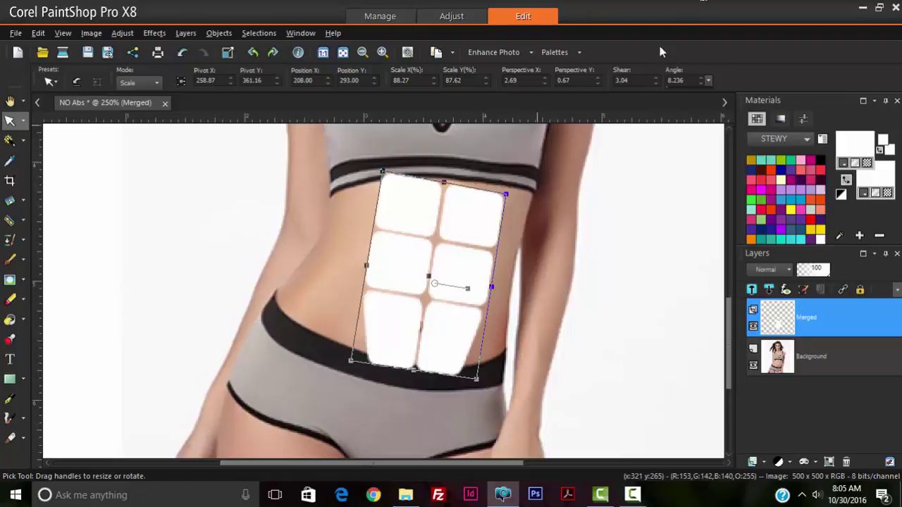
Add a Perspective skew to the abs grid so it follows the body, and commit
{"action": "left_click", "coordinate": [140, 82]}
{"action": "left_click", "coordinate": [142, 115]}
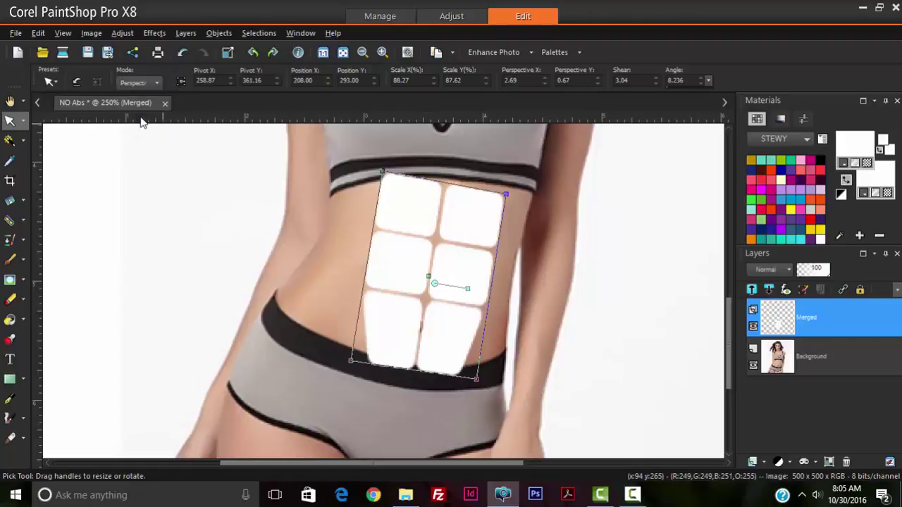
{"action": "left_click_drag", "start_coordinate": [381, 169], "coordinate": [388, 171]}
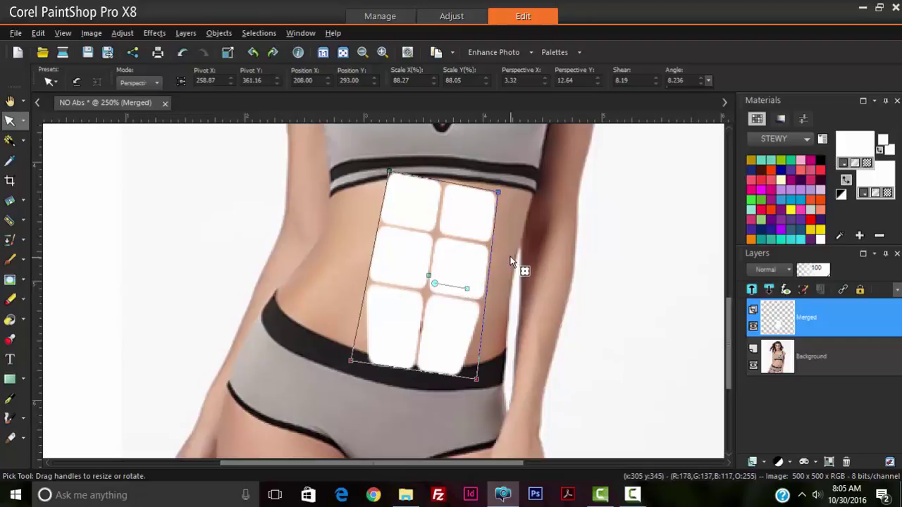
{"action": "left_click", "coordinate": [513, 230]}
Duplicate the Merged abs layer to create Copy of Merged
{"action": "left_click", "coordinate": [465, 267]}
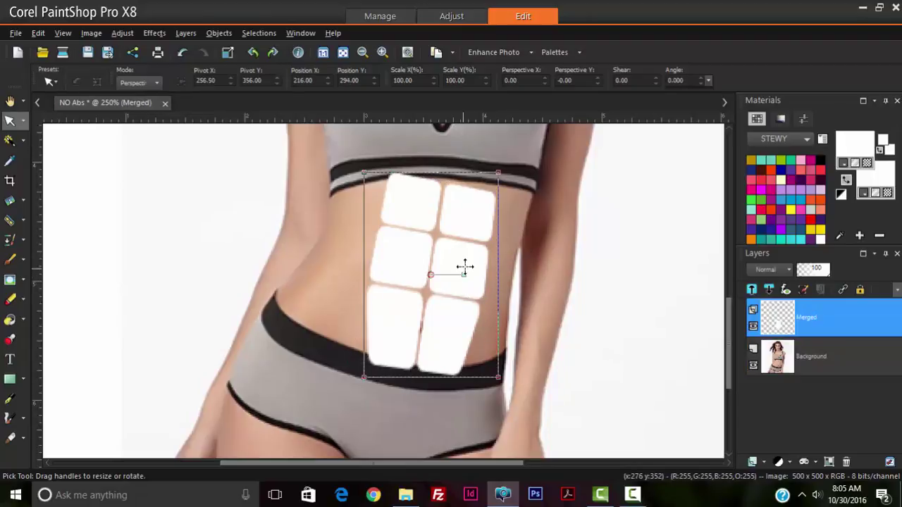
{"action": "left_click", "coordinate": [94, 34]}
{"action": "mouse_move", "coordinate": [122, 33]}
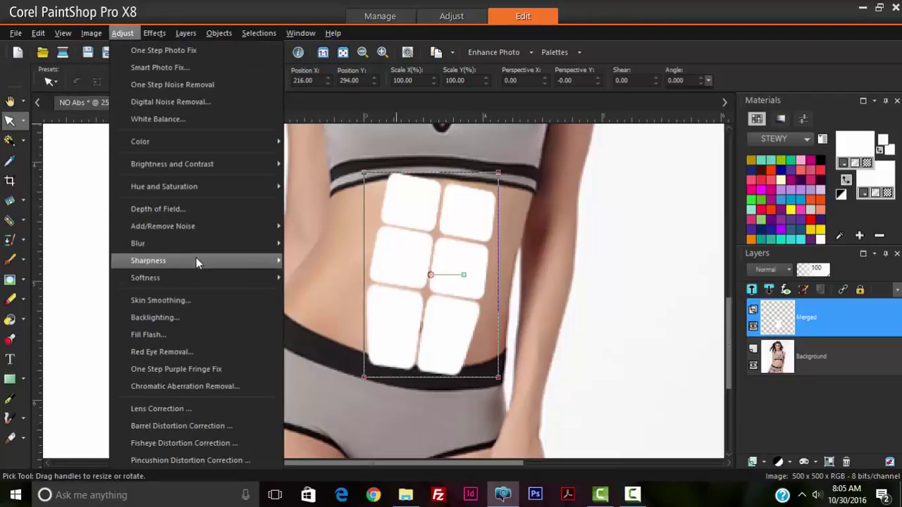
{"action": "mouse_move", "coordinate": [256, 262]}
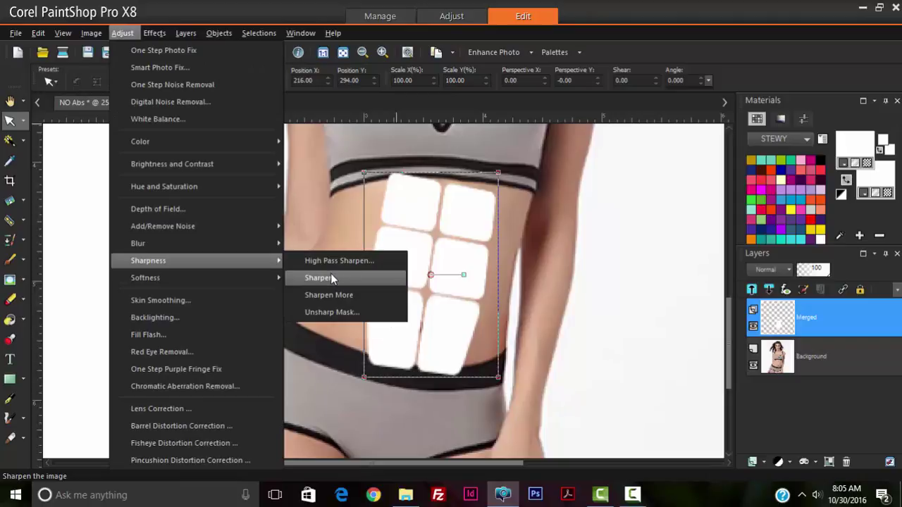
{"action": "right_click", "coordinate": [765, 313]}
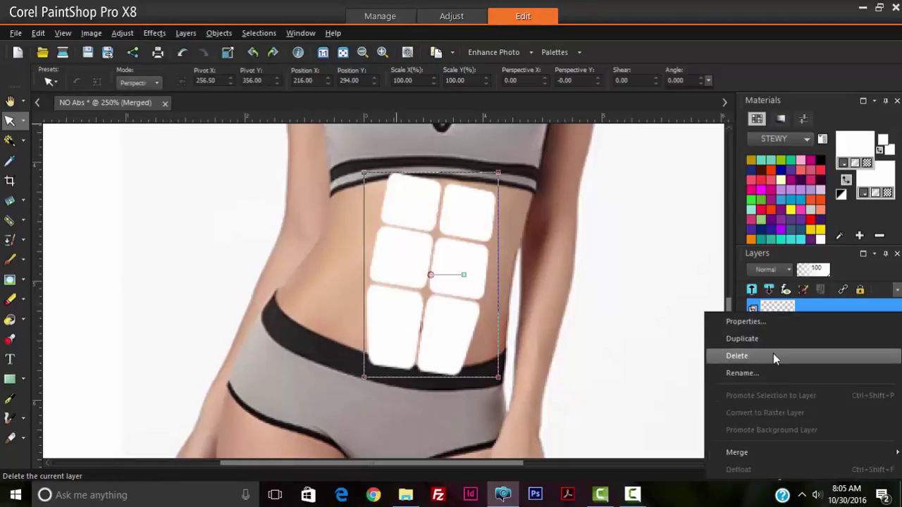
{"action": "left_click", "coordinate": [769, 340]}
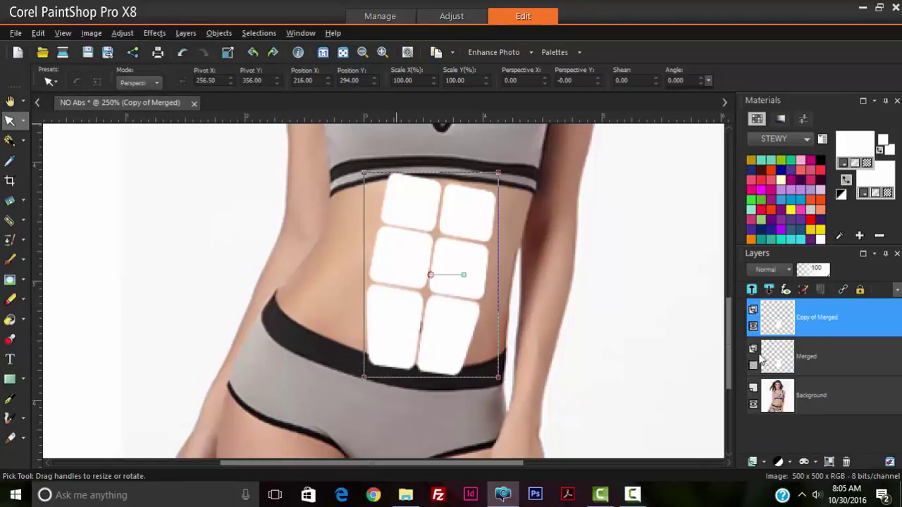
Apply a Gaussian Blur with radius 2.00 to the Copy of Merged layer
{"action": "left_click", "coordinate": [122, 33]}
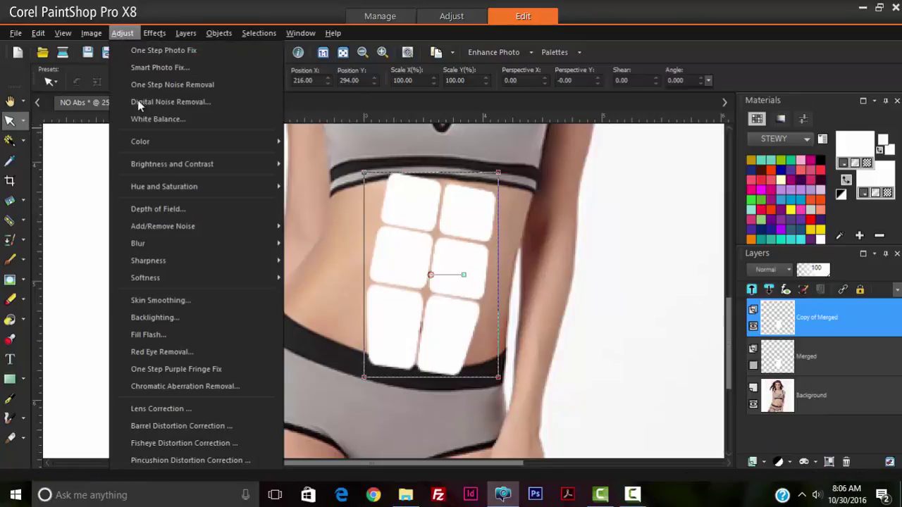
{"action": "mouse_move", "coordinate": [165, 241]}
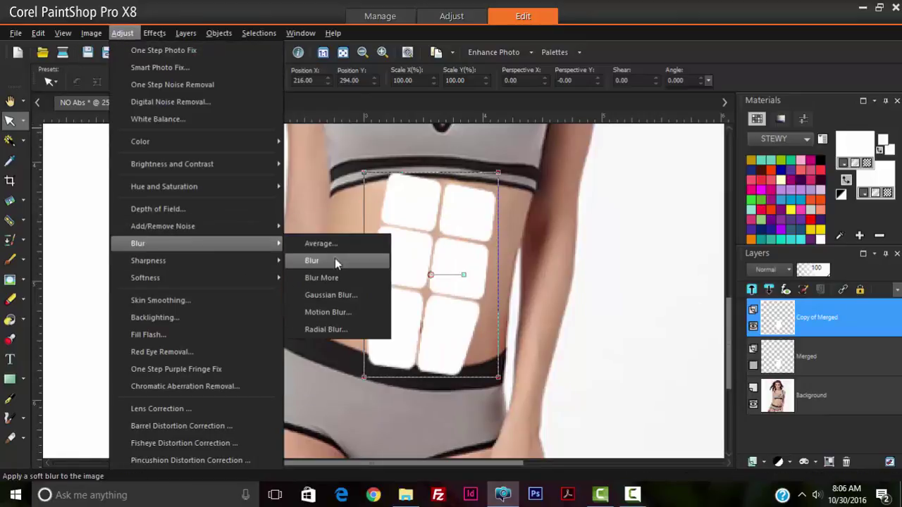
{"action": "left_click", "coordinate": [346, 295]}
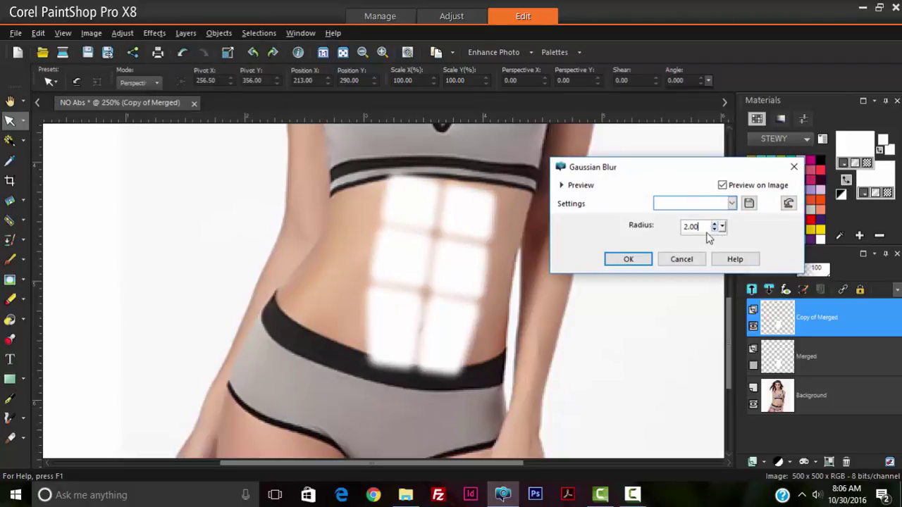
{"action": "left_click", "coordinate": [620, 262]}
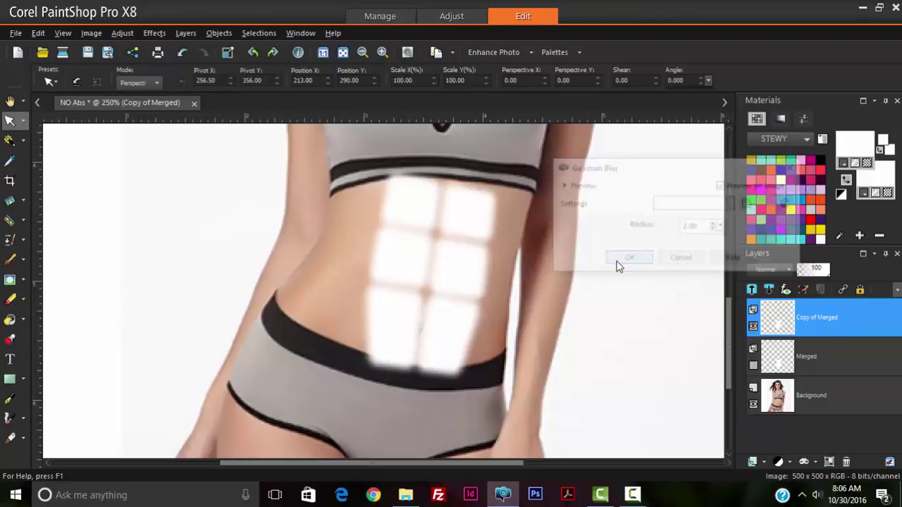
Open Layer Properties for Copy of Merged and show its Layer Styles settings
{"action": "right_click", "coordinate": [780, 327]}
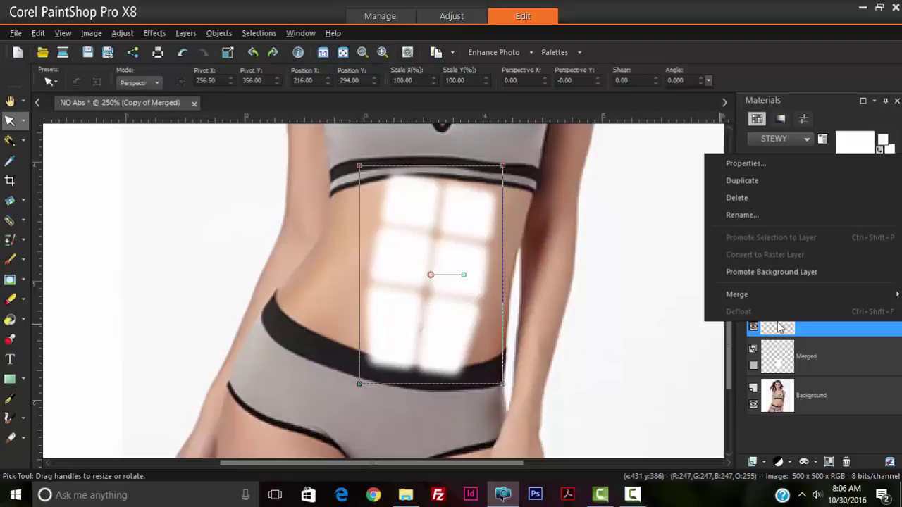
{"action": "left_click", "coordinate": [775, 165]}
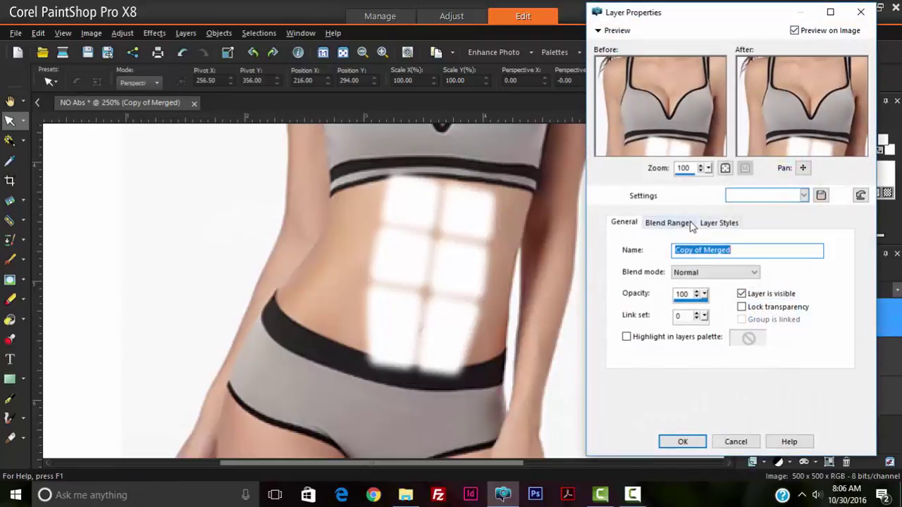
{"action": "left_click", "coordinate": [677, 226]}
{"action": "left_click", "coordinate": [709, 231]}
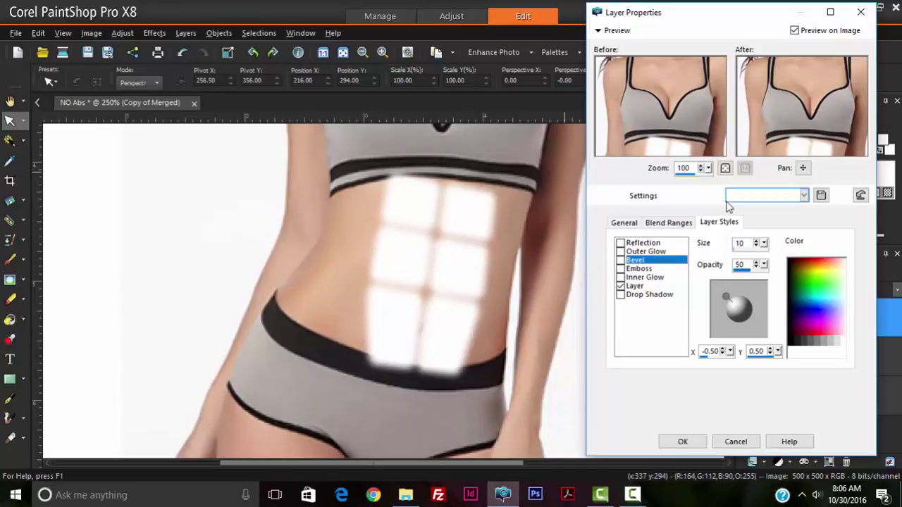
Enable a centred Drop Shadow of size 14 using a dark brown skin colour
{"action": "left_click", "coordinate": [655, 296]}
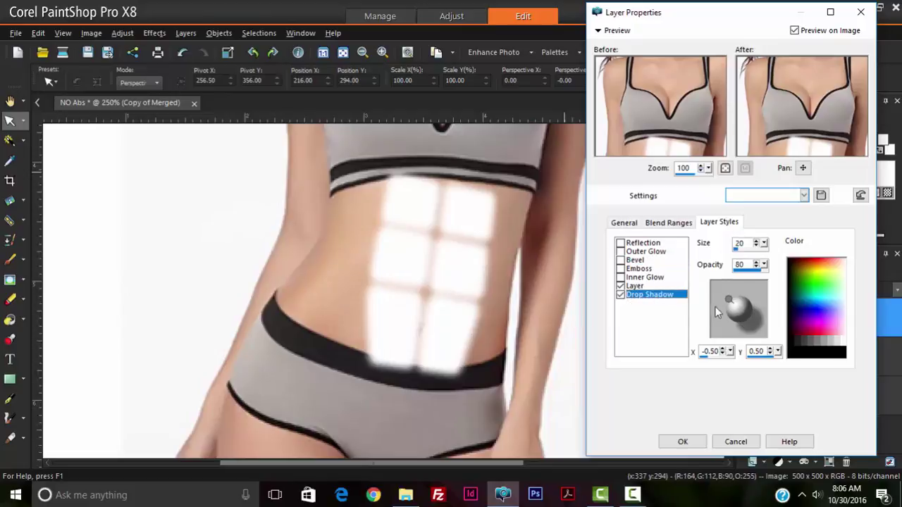
{"action": "left_click_drag", "start_coordinate": [718, 303], "coordinate": [730, 304]}
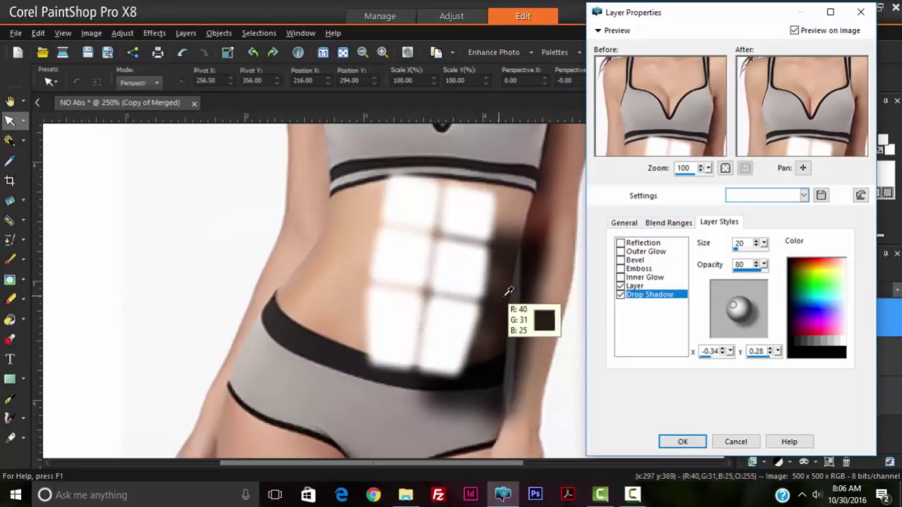
{"action": "left_click_drag", "start_coordinate": [735, 306], "coordinate": [737, 308]}
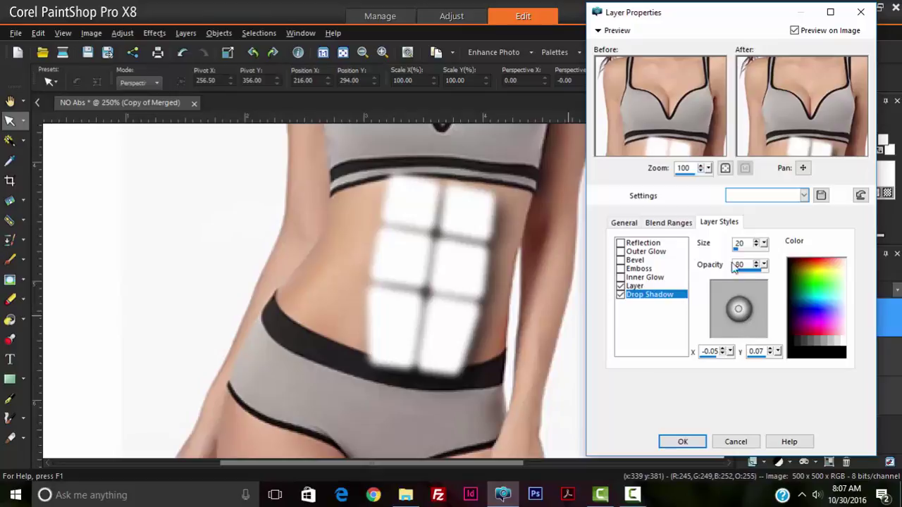
{"action": "left_click_drag", "start_coordinate": [764, 243], "coordinate": [760, 270]}
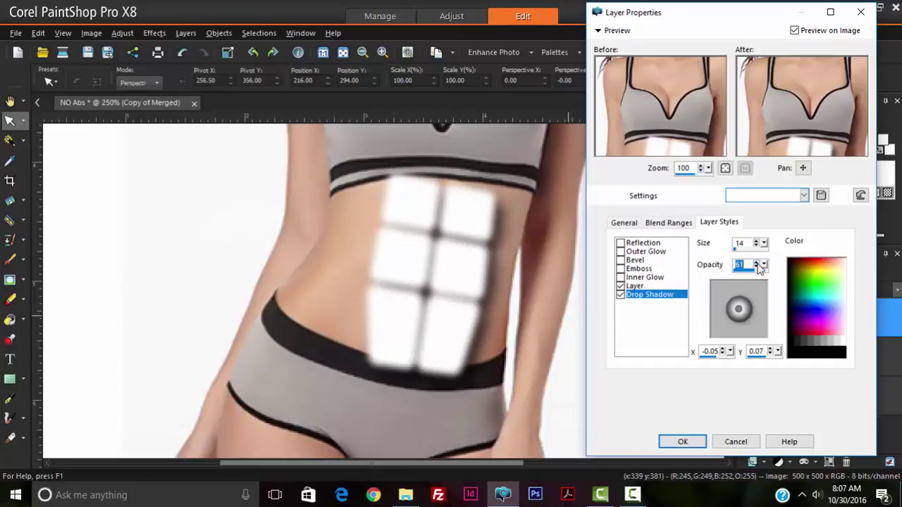
{"action": "left_click", "coordinate": [535, 210]}
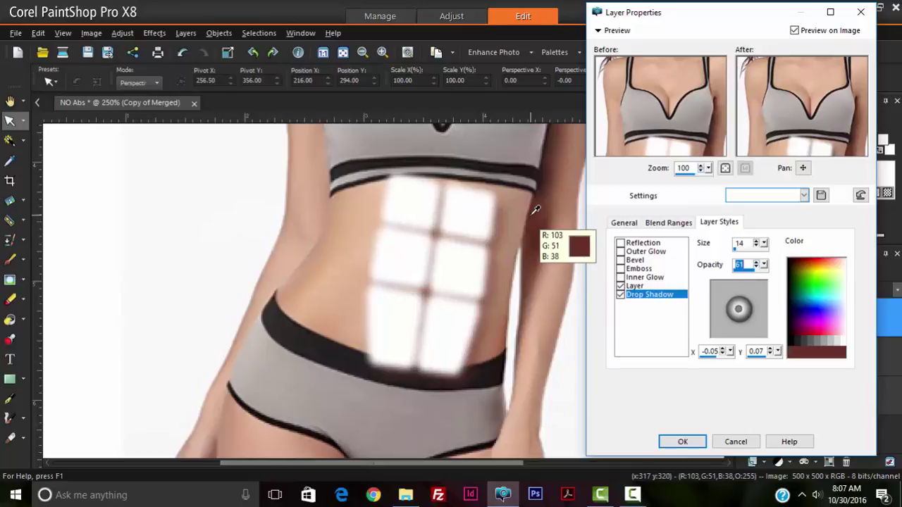
Enable a Bevel style on the abs copy, adjust its light direction, and set Size 21 and Opacity 40
{"action": "left_click", "coordinate": [638, 261]}
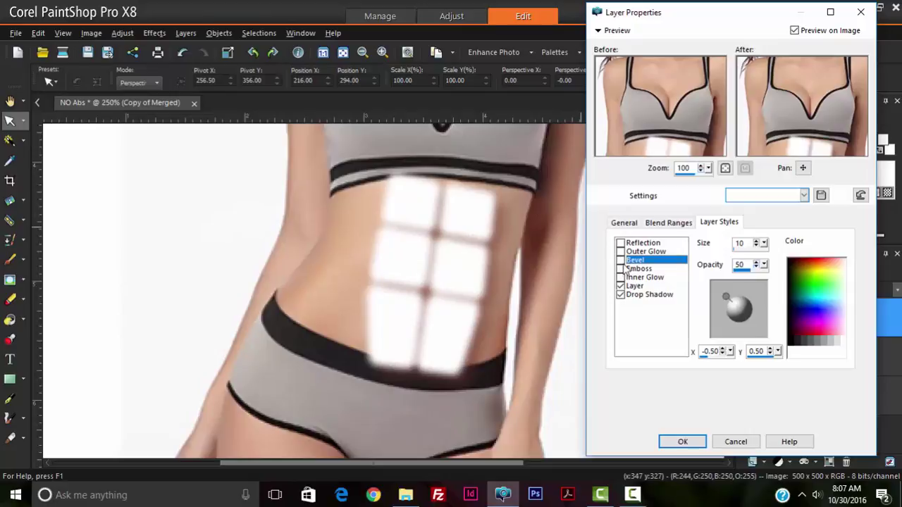
{"action": "left_click", "coordinate": [621, 261]}
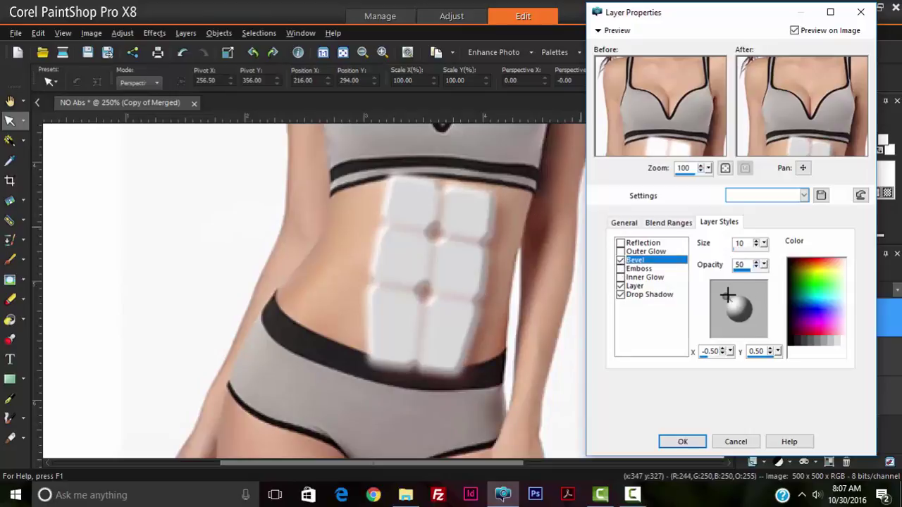
{"action": "left_click_drag", "start_coordinate": [727, 294], "coordinate": [730, 303]}
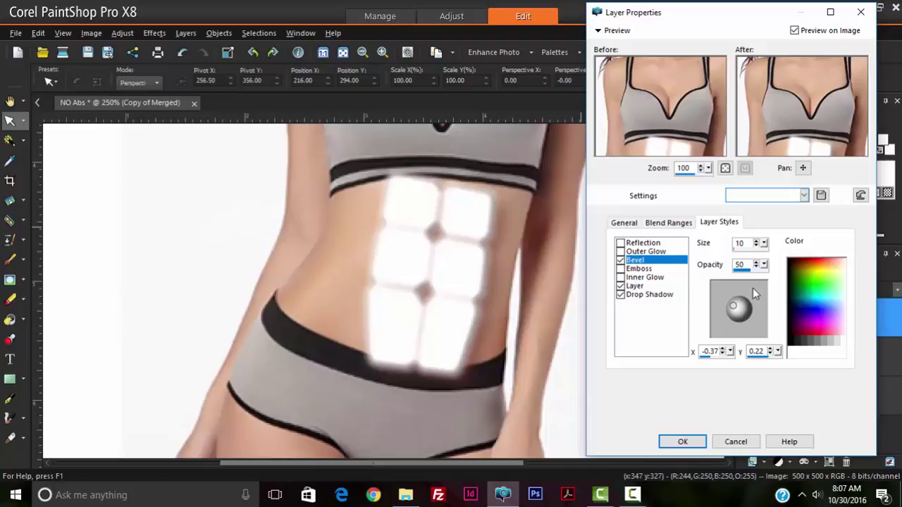
{"action": "left_click", "coordinate": [764, 241]}
{"action": "left_click", "coordinate": [764, 247]}
{"action": "left_click_drag", "start_coordinate": [765, 248], "coordinate": [772, 254]}
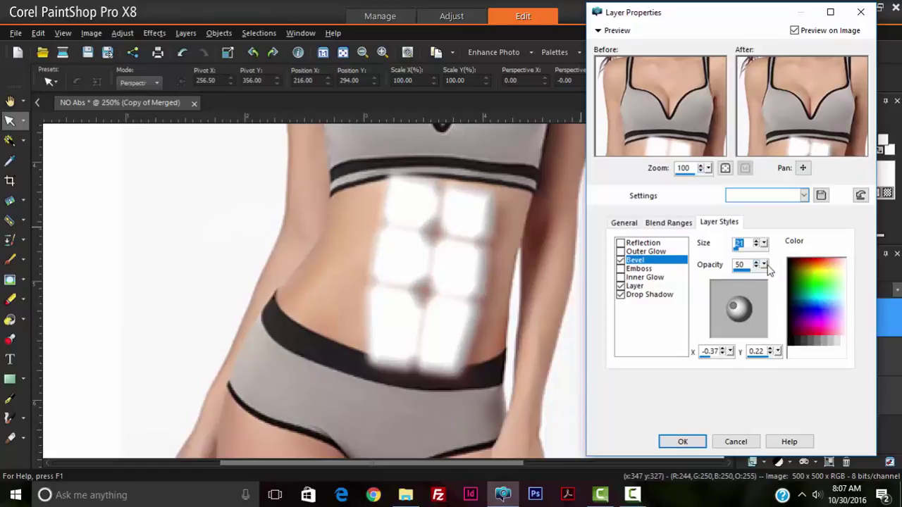
{"action": "left_click_drag", "start_coordinate": [767, 268], "coordinate": [767, 270]}
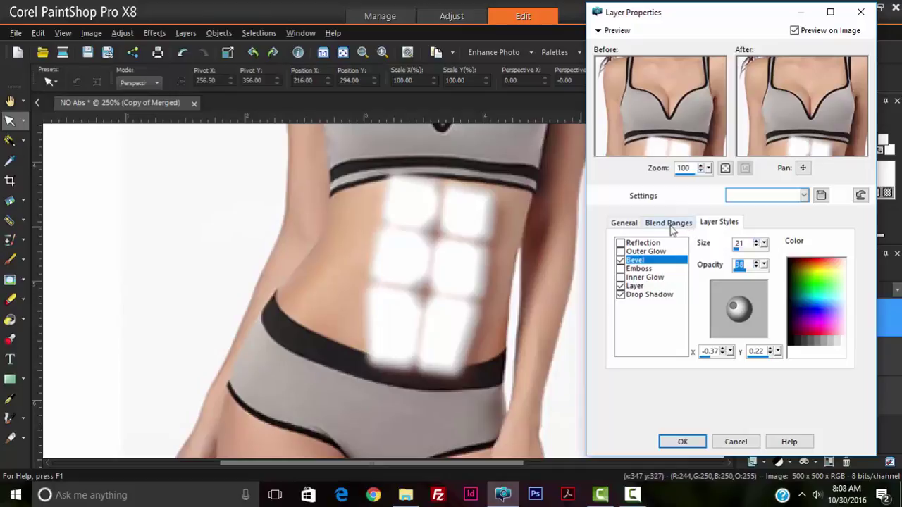
In Blend Ranges, drag This layer's upper bright handle down to about 165
{"action": "left_click", "coordinate": [671, 224]}
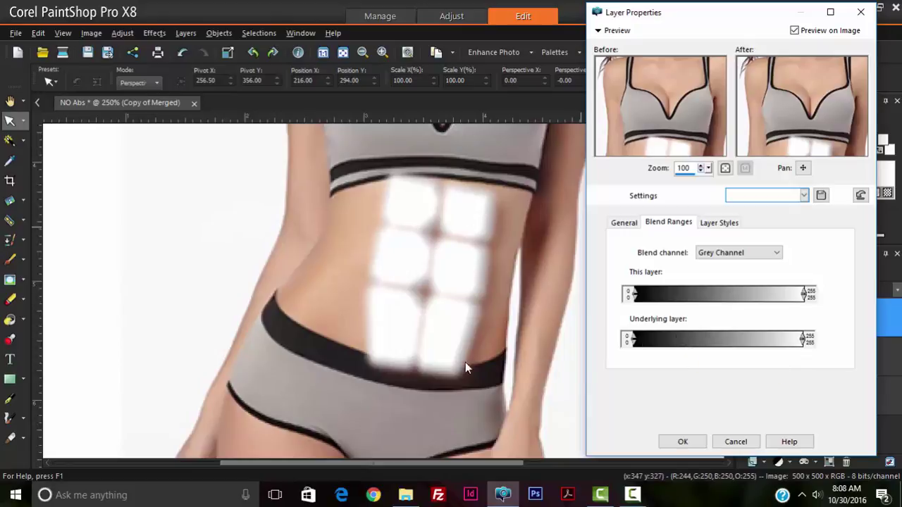
{"action": "left_click", "coordinate": [805, 296]}
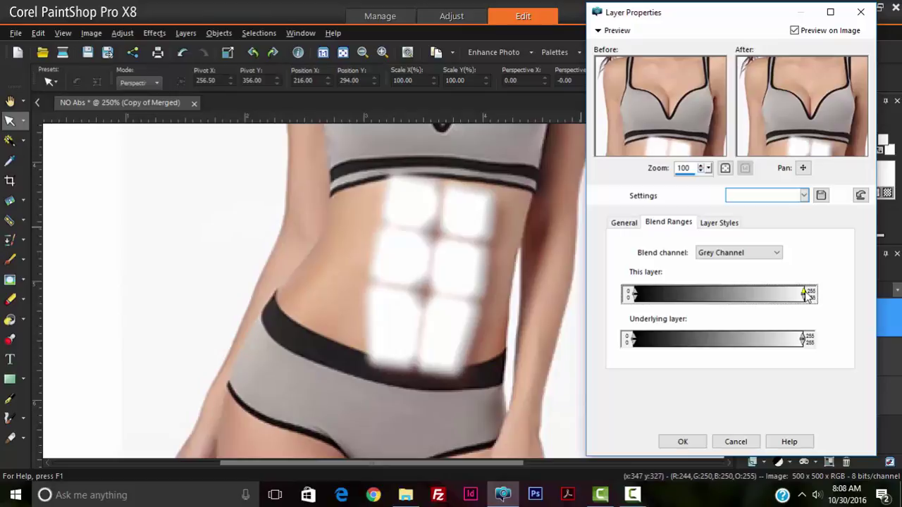
{"action": "left_click_drag", "start_coordinate": [805, 296], "coordinate": [747, 294]}
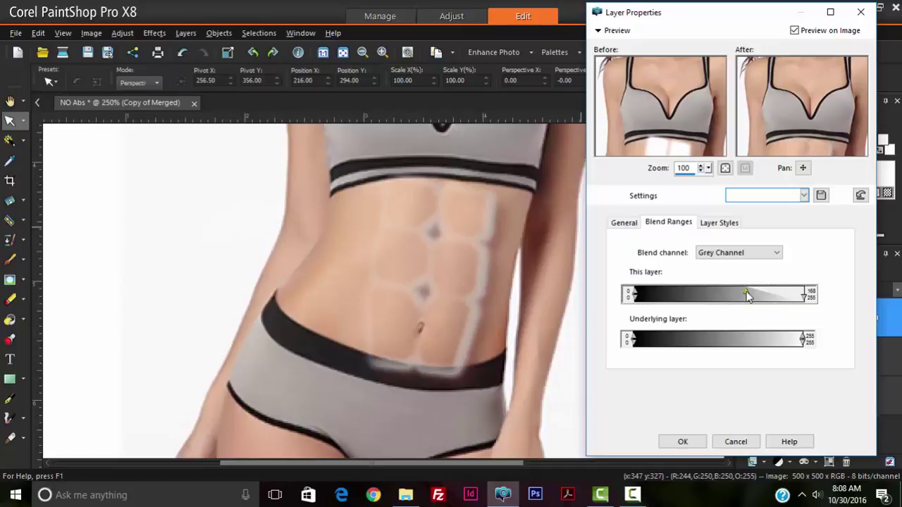
{"action": "mouse_move", "coordinate": [745, 295]}
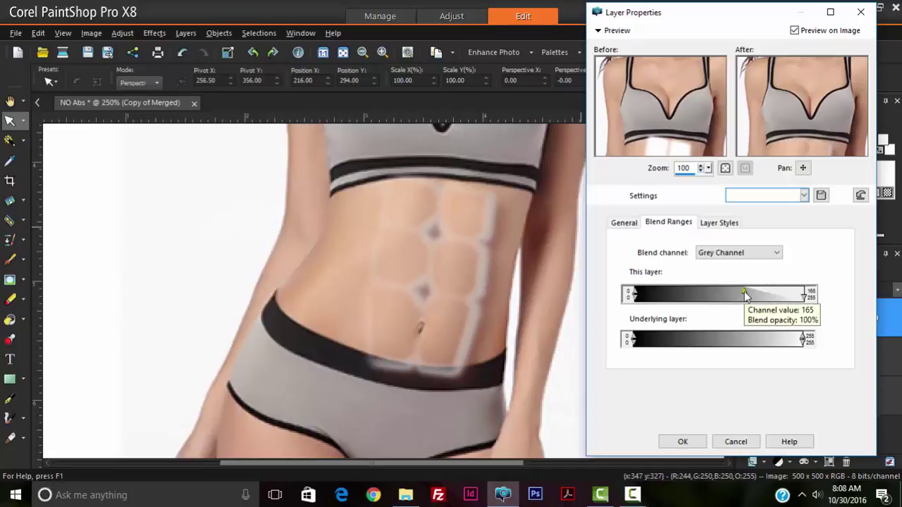
Set the Underlying layer's dark handles to about 103 and 29, and This layer's bright handle to 249
{"action": "left_click", "coordinate": [634, 339]}
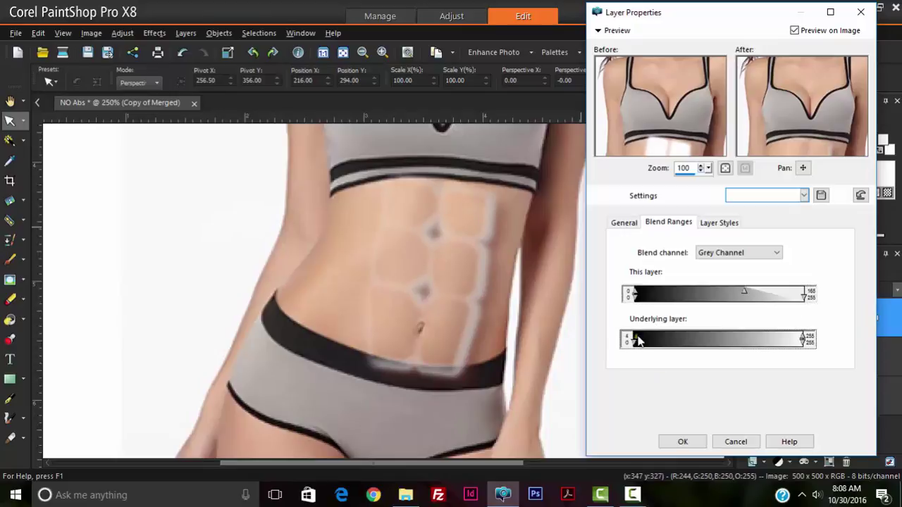
{"action": "left_click_drag", "start_coordinate": [639, 340], "coordinate": [685, 341]}
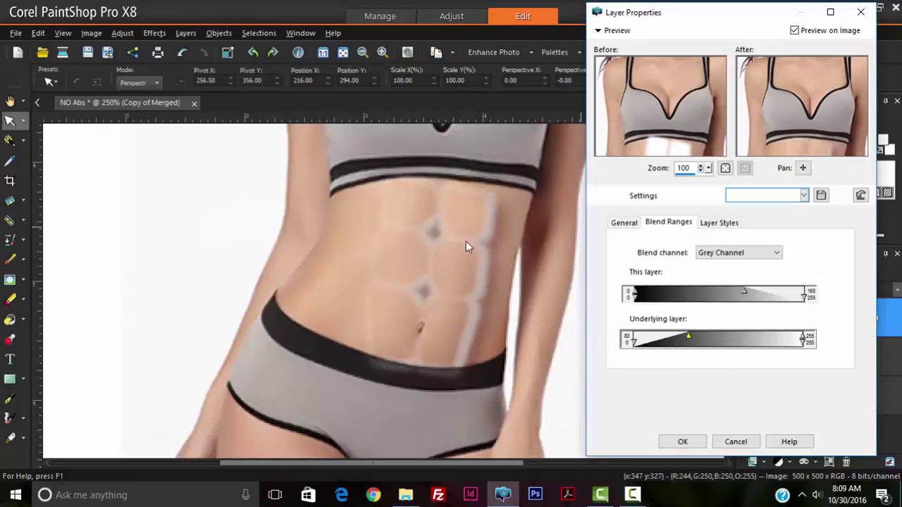
{"action": "left_click_drag", "start_coordinate": [688, 338], "coordinate": [703, 341]}
{"action": "mouse_move", "coordinate": [698, 339]}
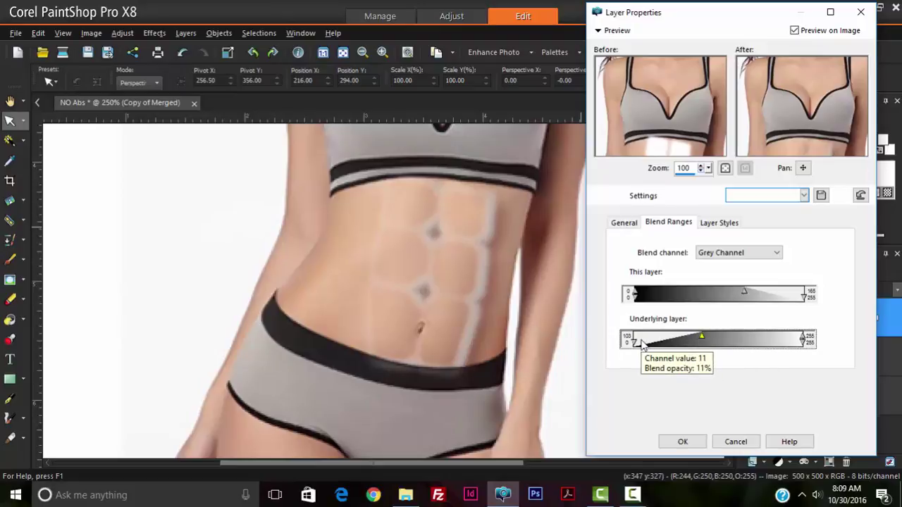
{"action": "left_click_drag", "start_coordinate": [634, 344], "coordinate": [646, 347]}
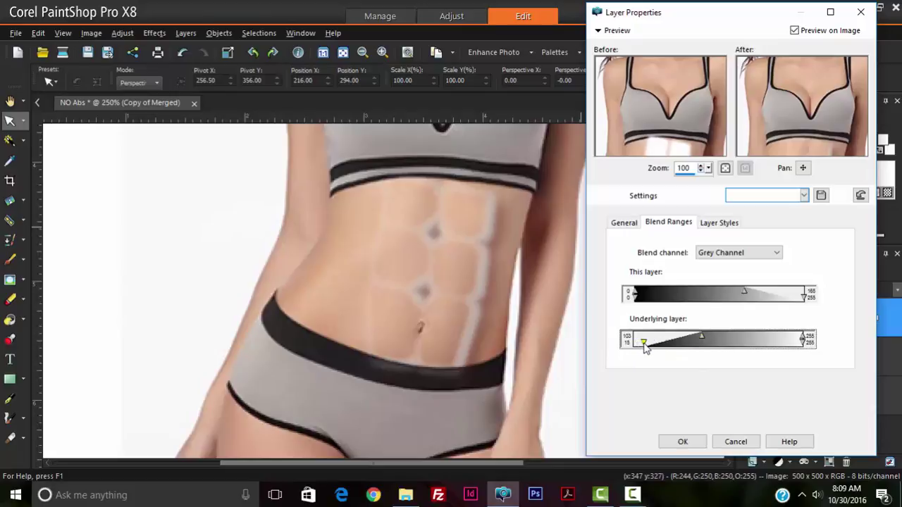
{"action": "mouse_move", "coordinate": [645, 347]}
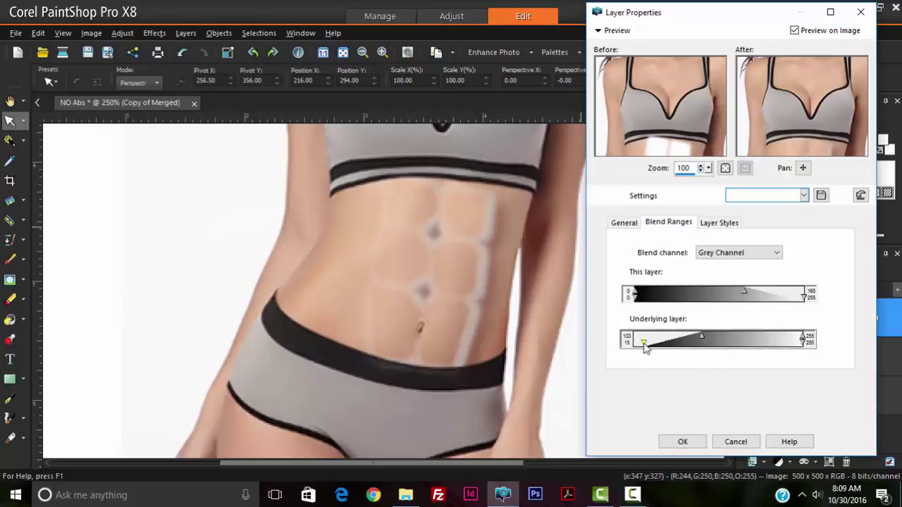
{"action": "left_click_drag", "start_coordinate": [647, 349], "coordinate": [654, 347]}
{"action": "mouse_move", "coordinate": [648, 349]}
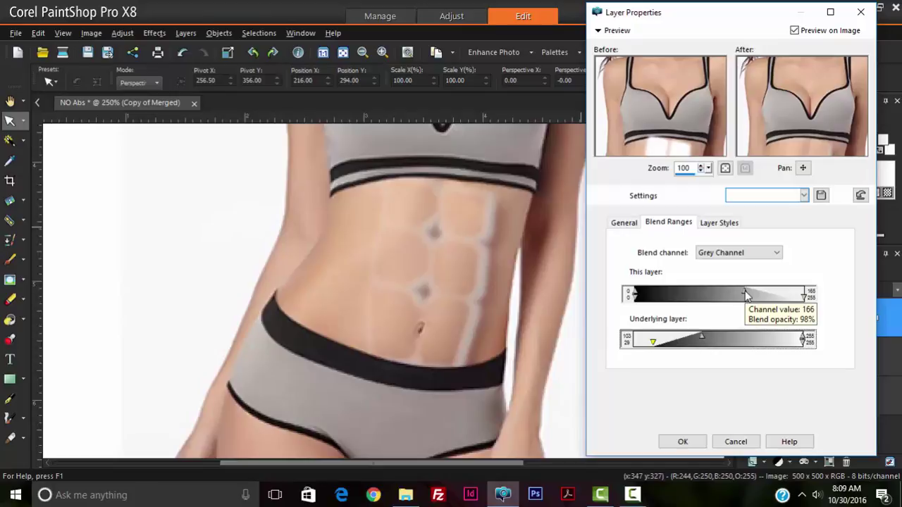
{"action": "left_click", "coordinate": [744, 292]}
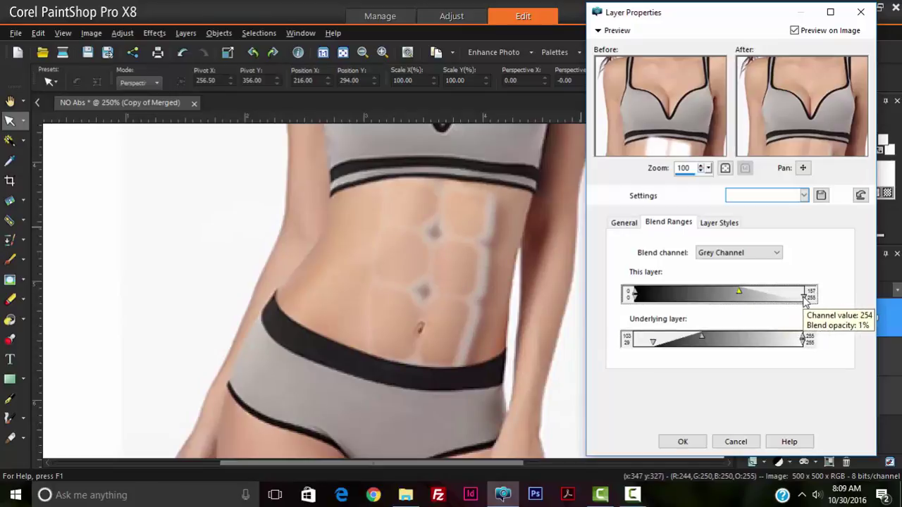
{"action": "left_click_drag", "start_coordinate": [805, 298], "coordinate": [801, 301]}
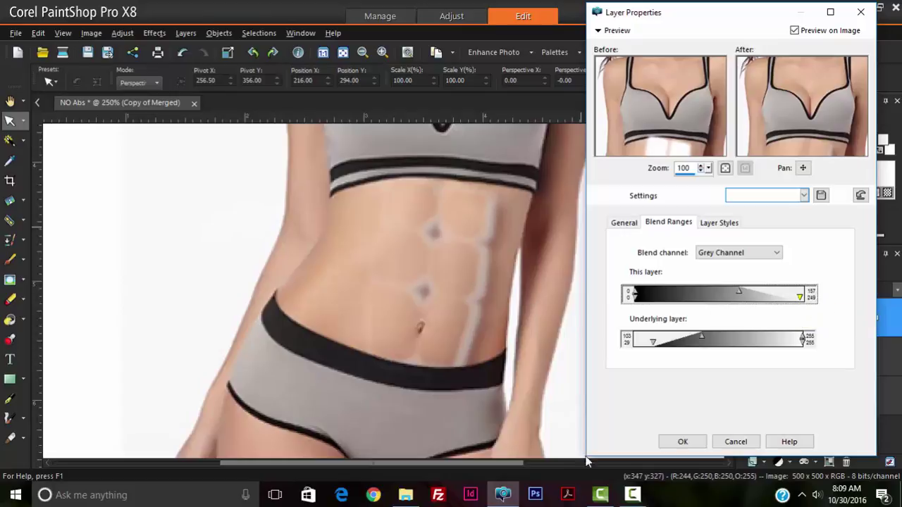
{"action": "left_click", "coordinate": [690, 444]}
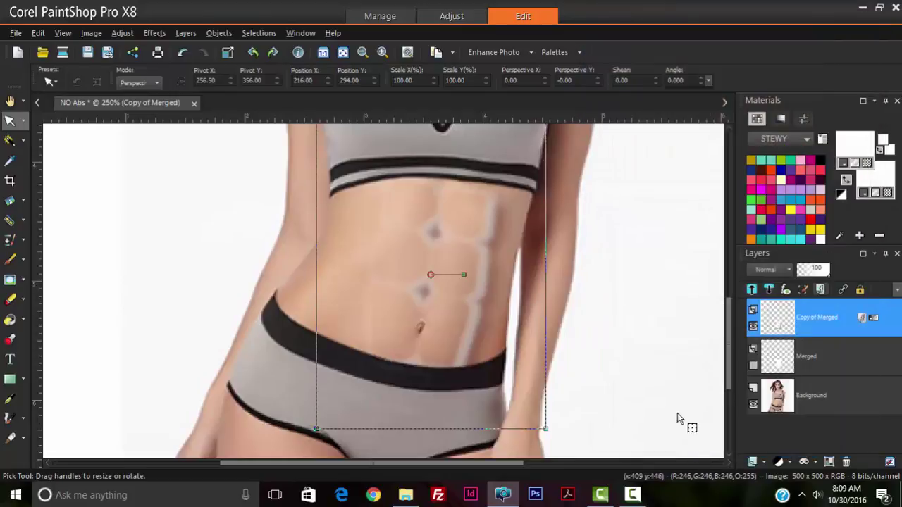
{"action": "scroll", "coordinate": [486, 266], "scroll_direction": "up", "scroll_amount": 4}
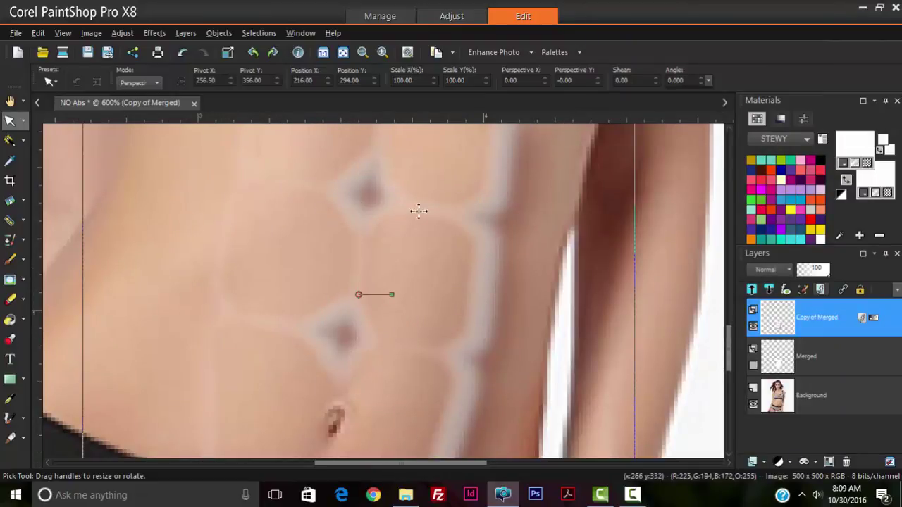
{"action": "scroll", "coordinate": [476, 199], "scroll_direction": "down", "scroll_amount": 2}
{"action": "scroll", "coordinate": [456, 268], "scroll_direction": "down", "scroll_amount": 1}
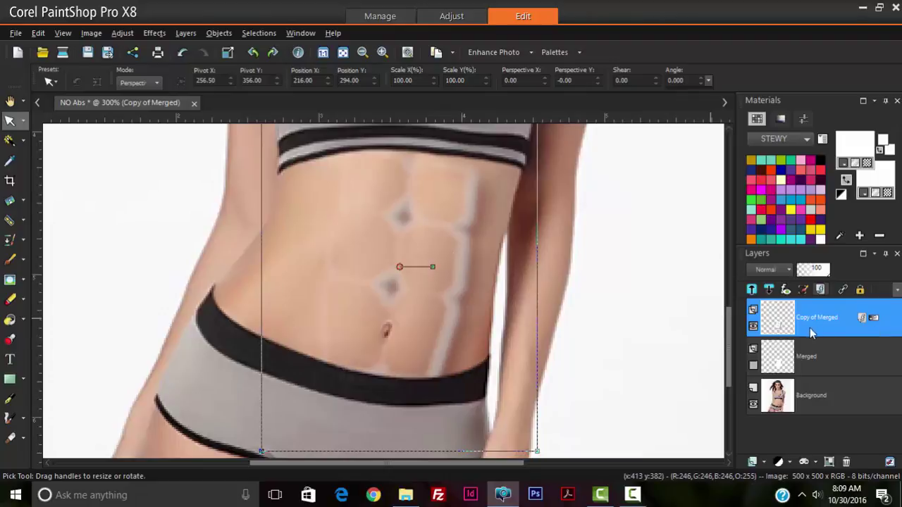
{"action": "mouse_move", "coordinate": [790, 319]}
{"action": "left_click", "coordinate": [771, 272]}
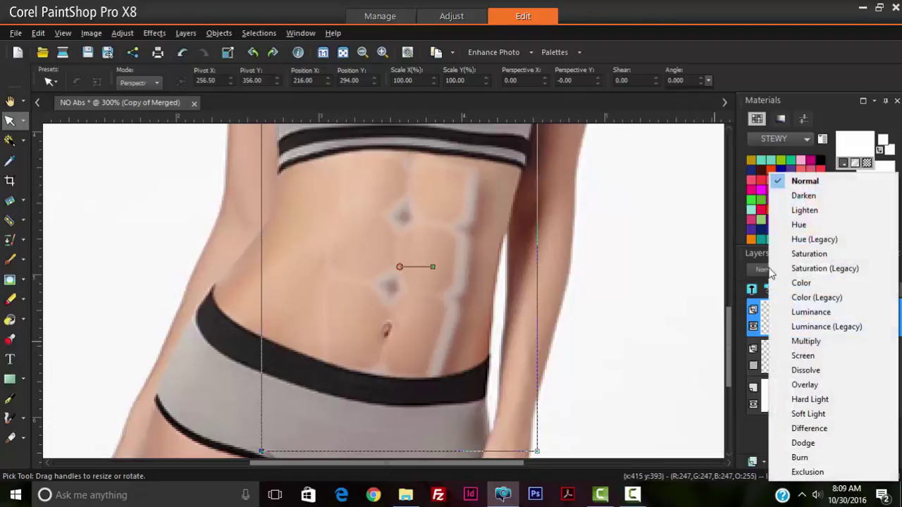
{"action": "left_click", "coordinate": [807, 341]}
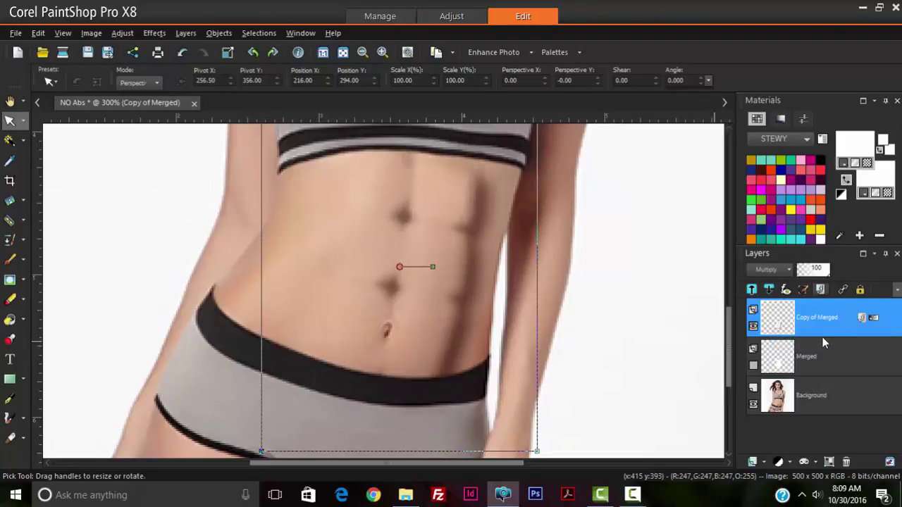
{"action": "scroll", "coordinate": [430, 237], "scroll_direction": "up", "scroll_amount": 1}
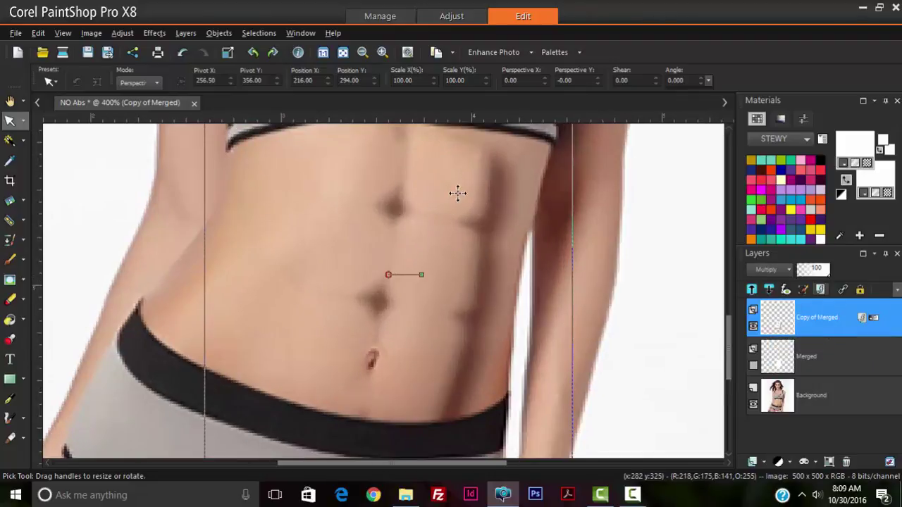
{"action": "scroll", "coordinate": [479, 254], "scroll_direction": "down", "scroll_amount": 2}
{"action": "scroll", "coordinate": [481, 260], "scroll_direction": "down", "scroll_amount": 2}
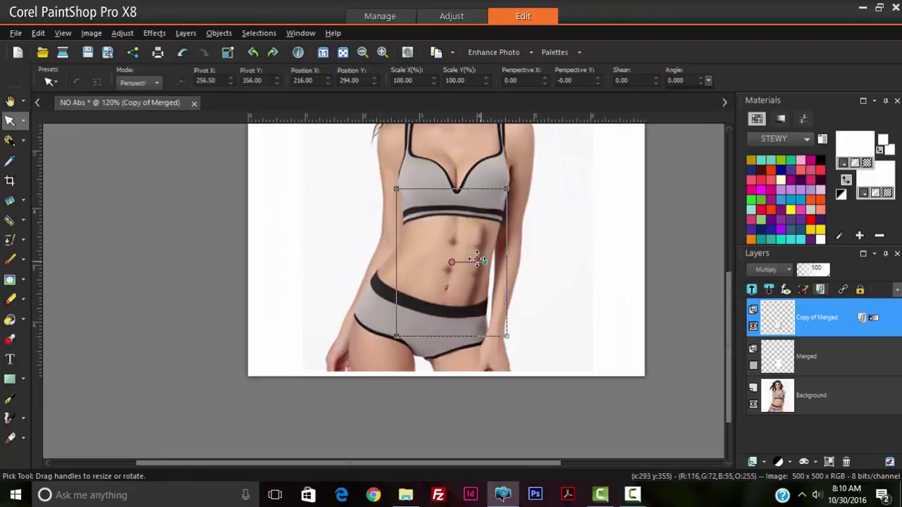
{"action": "scroll", "coordinate": [469, 240], "scroll_direction": "up", "scroll_amount": 3}
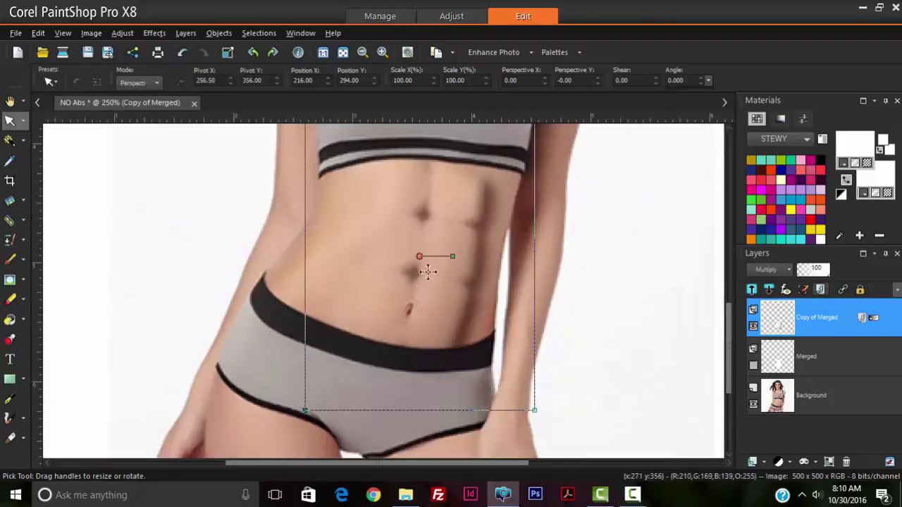
{"action": "scroll", "coordinate": [464, 224], "scroll_direction": "up", "scroll_amount": 1}
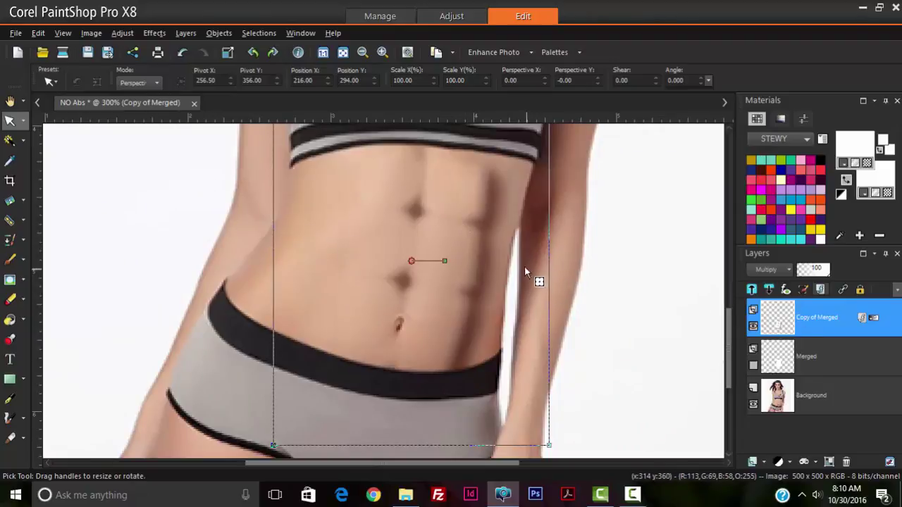
{"action": "scroll", "coordinate": [496, 246], "scroll_direction": "down", "scroll_amount": 1}
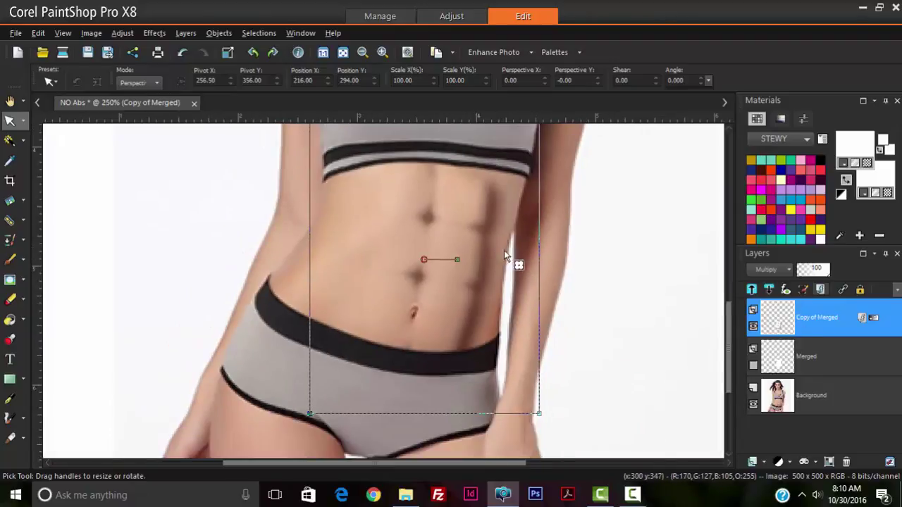
Lower the Copy of Merged abs layer's opacity from 100 to 14
{"action": "left_click", "coordinate": [814, 275]}
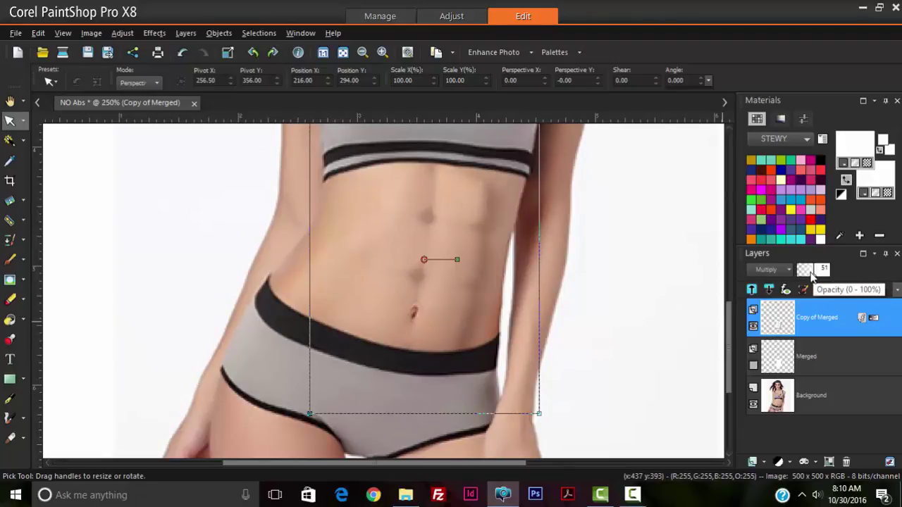
{"action": "scroll", "coordinate": [427, 286], "scroll_direction": "down", "scroll_amount": 2}
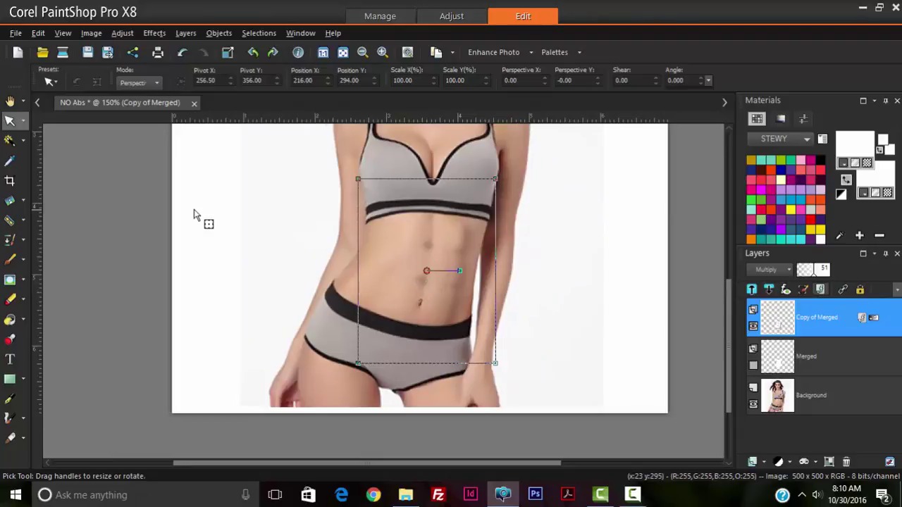
{"action": "left_click", "coordinate": [320, 224]}
{"action": "scroll", "coordinate": [321, 229], "scroll_direction": "down", "scroll_amount": 2}
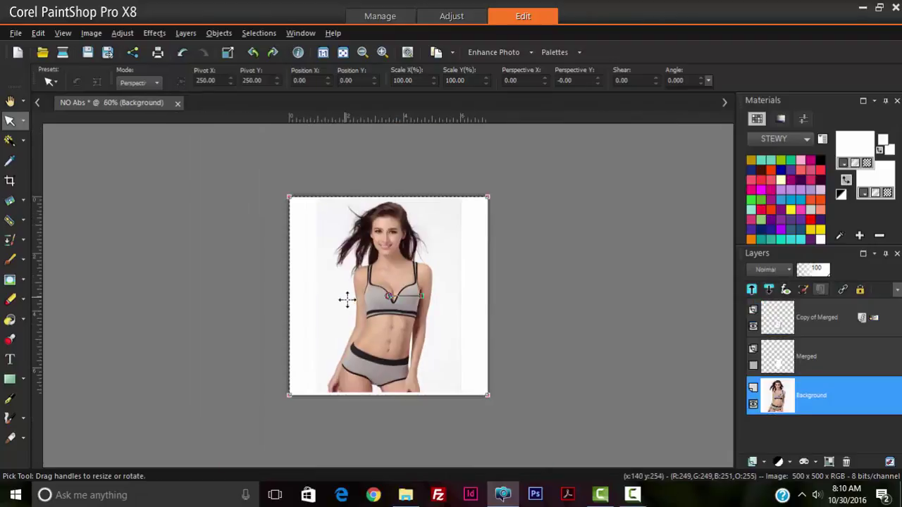
{"action": "scroll", "coordinate": [346, 298], "scroll_direction": "up", "scroll_amount": 2}
{"action": "scroll", "coordinate": [408, 355], "scroll_direction": "down", "scroll_amount": 1}
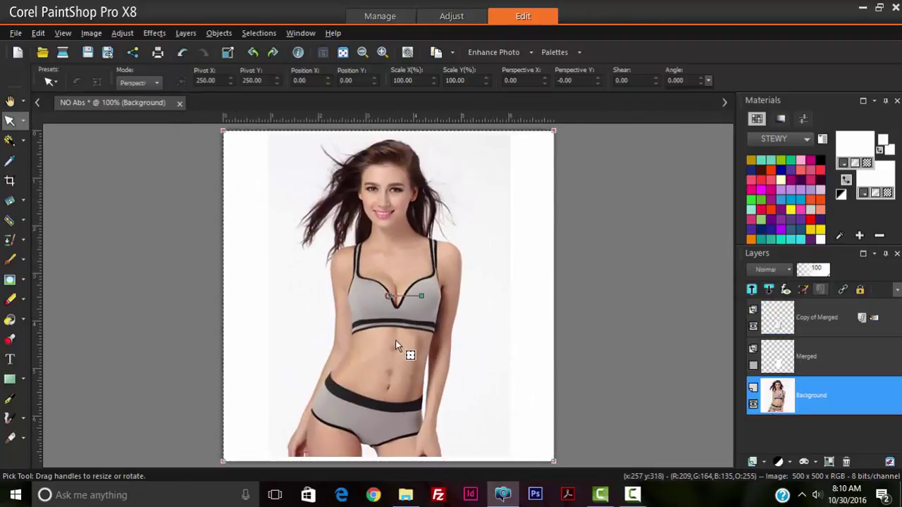
{"action": "left_click", "coordinate": [807, 326]}
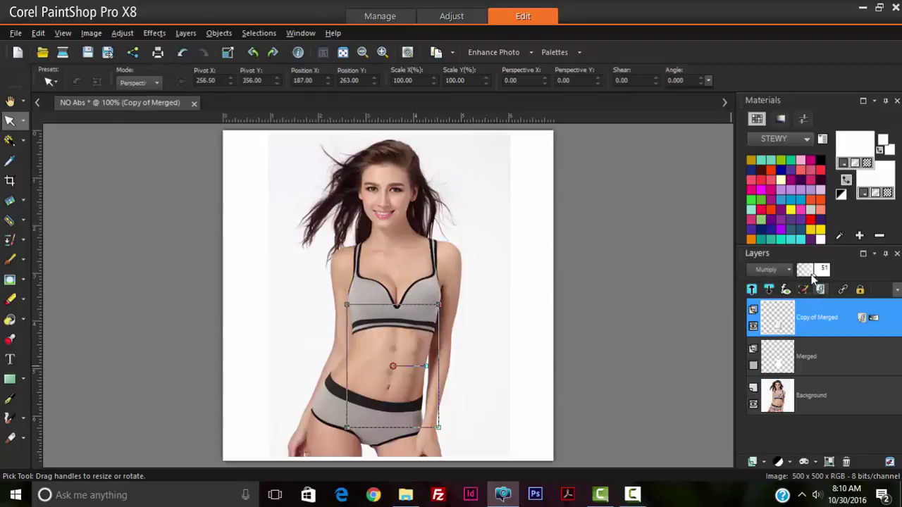
{"action": "scroll", "coordinate": [812, 273], "scroll_direction": "down", "scroll_amount": 2}
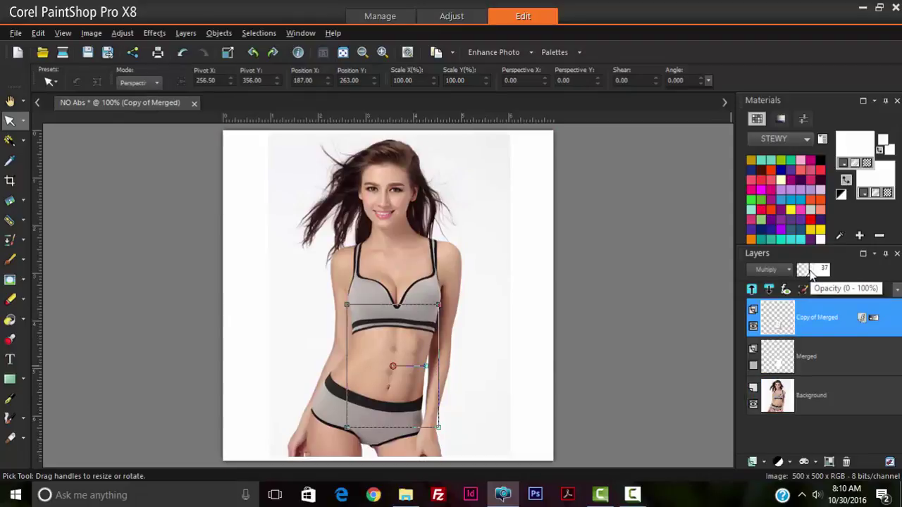
{"action": "scroll", "coordinate": [809, 273], "scroll_direction": "down", "scroll_amount": 8}
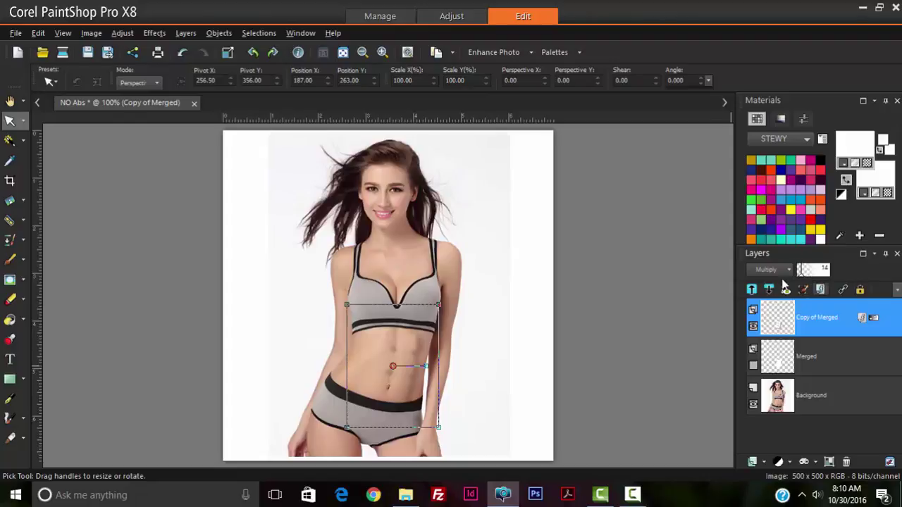
Switch to the Pan tool for moving around the image
{"action": "left_click", "coordinate": [9, 103]}
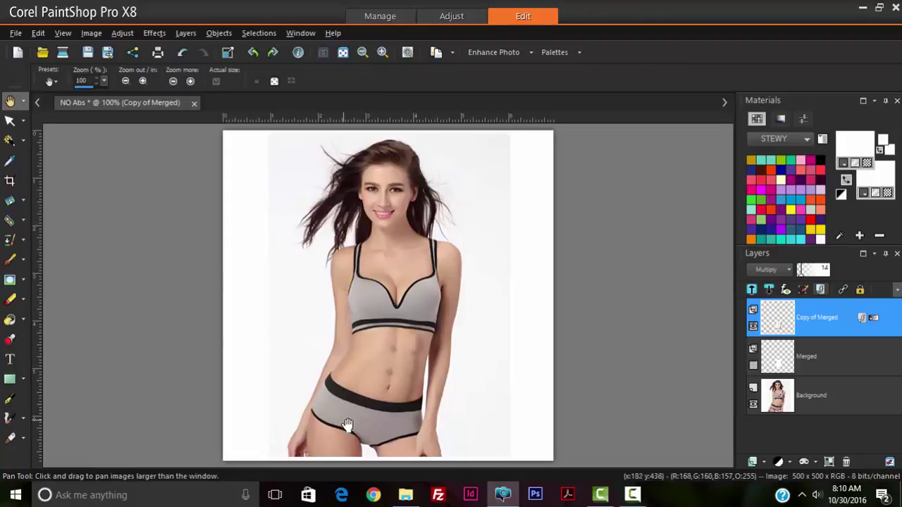
{"action": "scroll", "coordinate": [401, 379], "scroll_direction": "up", "scroll_amount": 3}
{"action": "scroll", "coordinate": [401, 379], "scroll_direction": "up", "scroll_amount": 1}
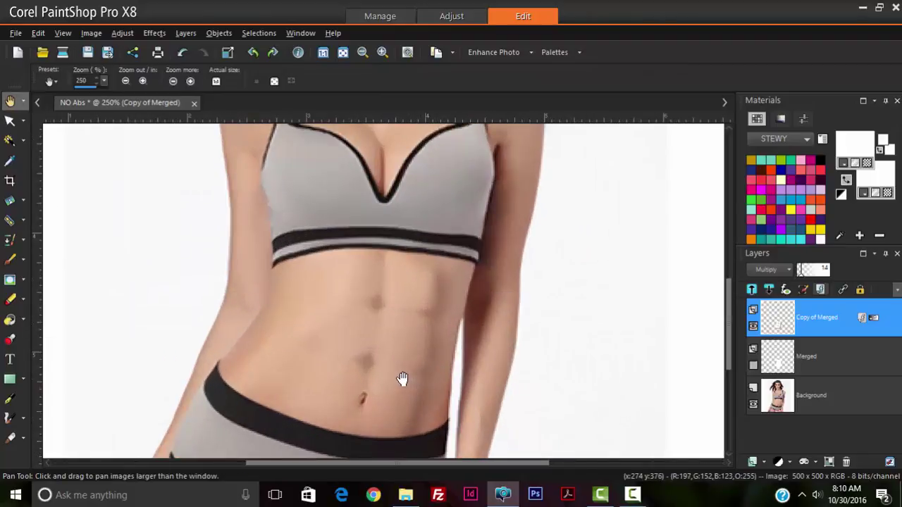
{"action": "scroll", "coordinate": [402, 378], "scroll_direction": "down", "scroll_amount": 1}
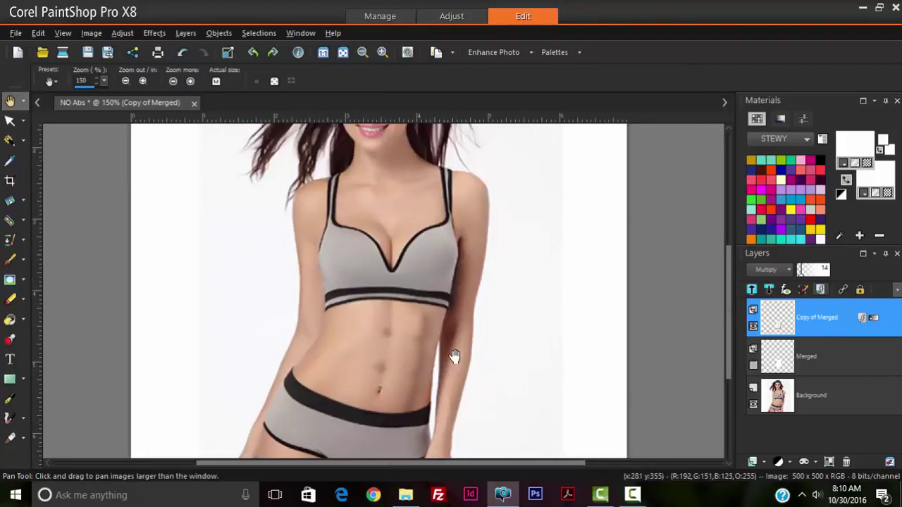
Add a Show All mask to the Copy of Merged layer and pick the Paint Brush tool
{"action": "left_click", "coordinate": [815, 465]}
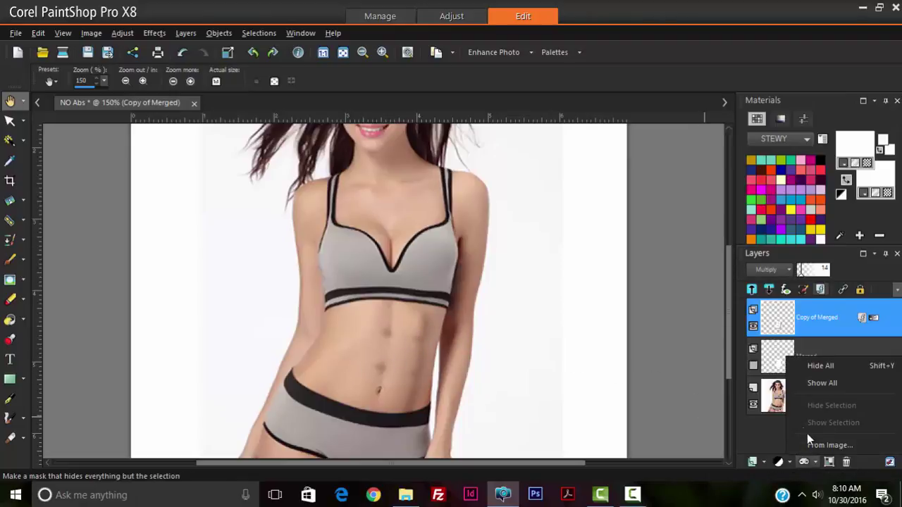
{"action": "left_click", "coordinate": [832, 383]}
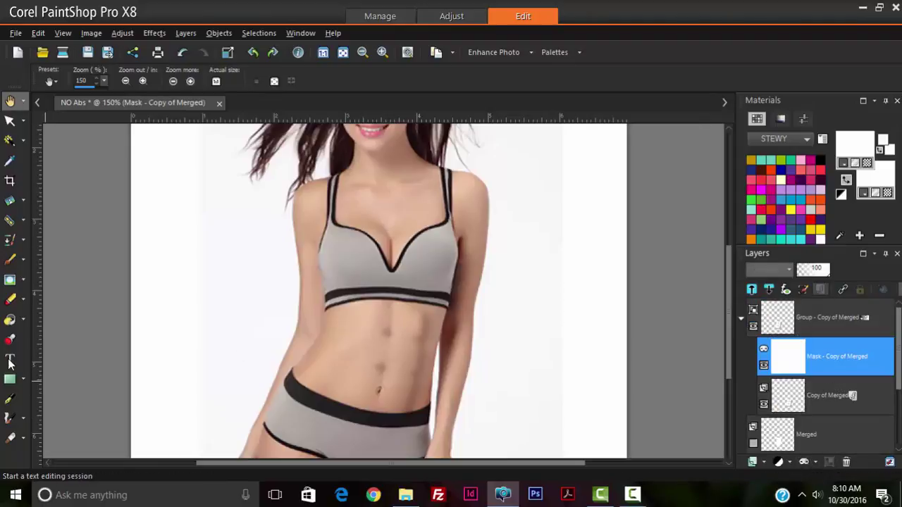
{"action": "left_click", "coordinate": [10, 260]}
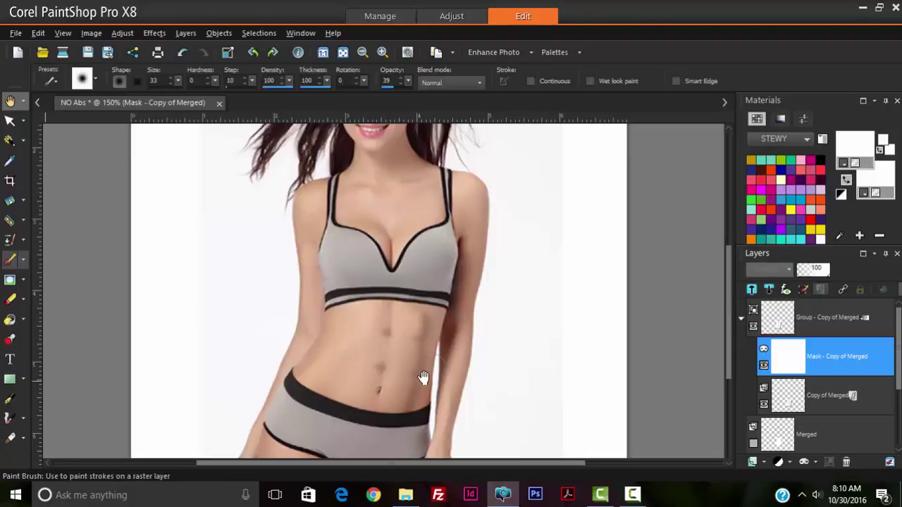
{"action": "scroll", "coordinate": [423, 320], "scroll_direction": "up", "scroll_amount": 3}
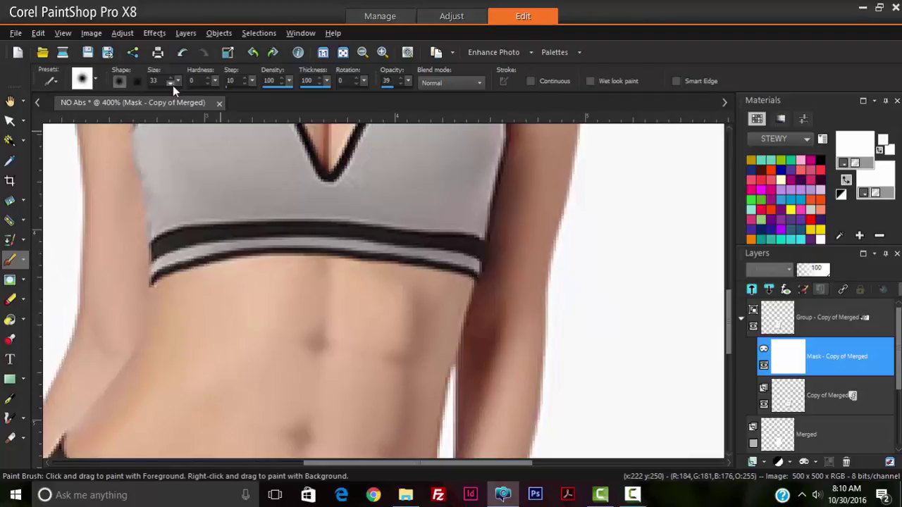
Set the foreground colour to black and paint the mask along the right waist edge
{"action": "left_click", "coordinate": [820, 160]}
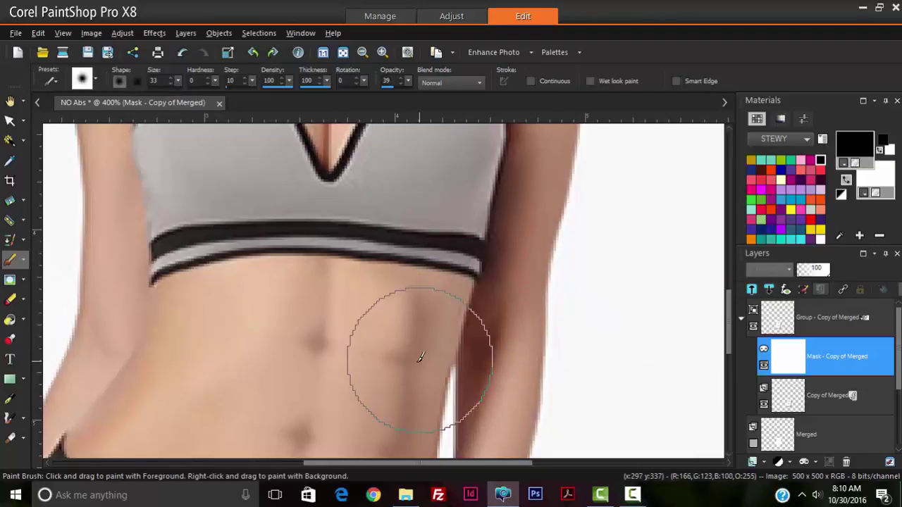
{"action": "scroll", "coordinate": [419, 357], "scroll_direction": "down", "scroll_amount": 2}
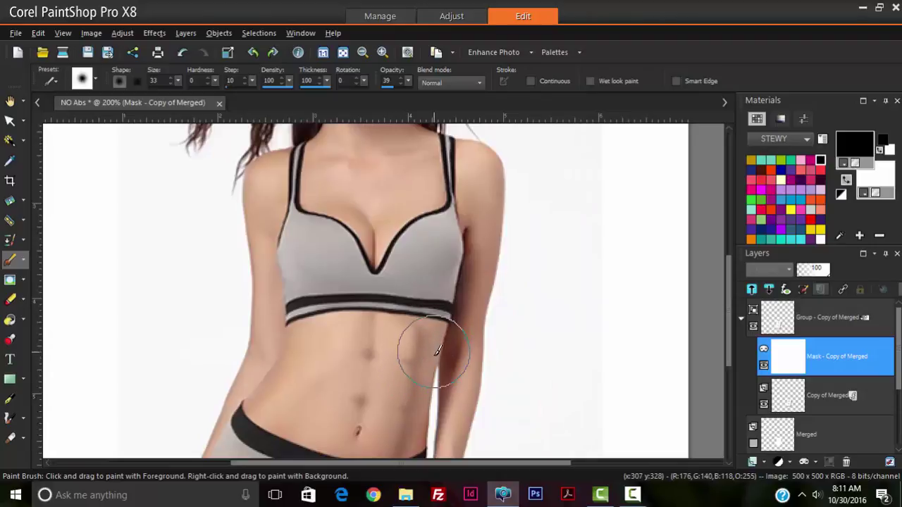
{"action": "left_click_drag", "start_coordinate": [436, 350], "coordinate": [437, 365]}
{"action": "left_click_drag", "start_coordinate": [434, 378], "coordinate": [426, 447]}
{"action": "scroll", "coordinate": [338, 387], "scroll_direction": "up", "scroll_amount": 2}
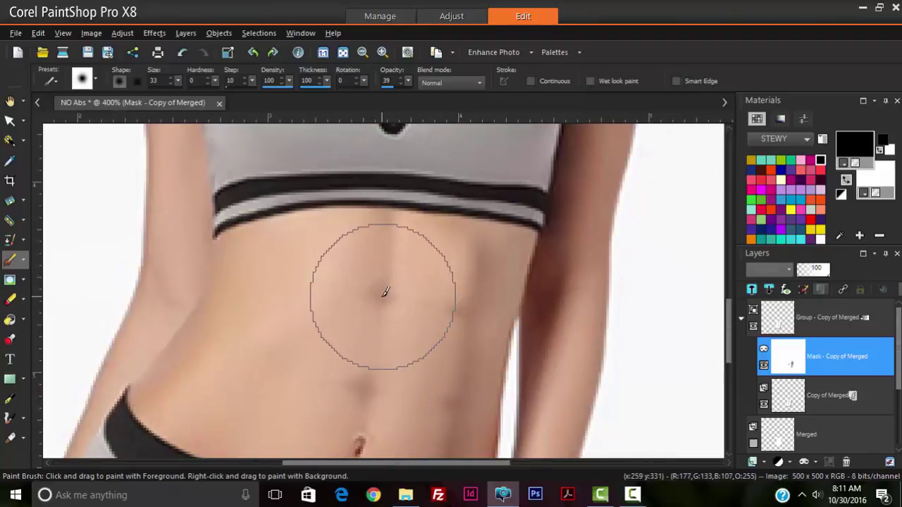
{"action": "scroll", "coordinate": [441, 307], "scroll_direction": "down", "scroll_amount": 4}
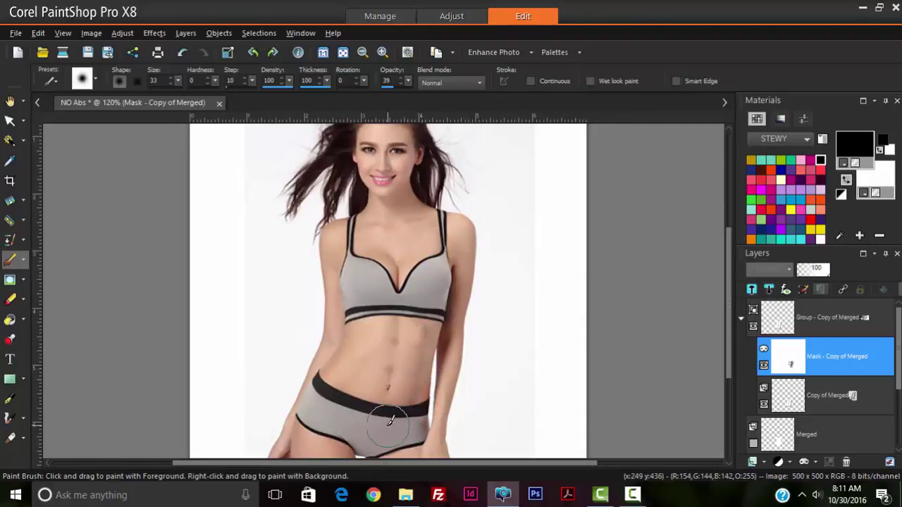
Paint black on the mask across the briefs to hide the abs shading there
{"action": "mouse_move", "coordinate": [353, 422]}
{"action": "left_mouse_down"}
{"action": "mouse_move", "coordinate": [367, 422]}
{"action": "mouse_move", "coordinate": [350, 415]}
{"action": "mouse_move", "coordinate": [415, 419]}
{"action": "left_mouse_up"}
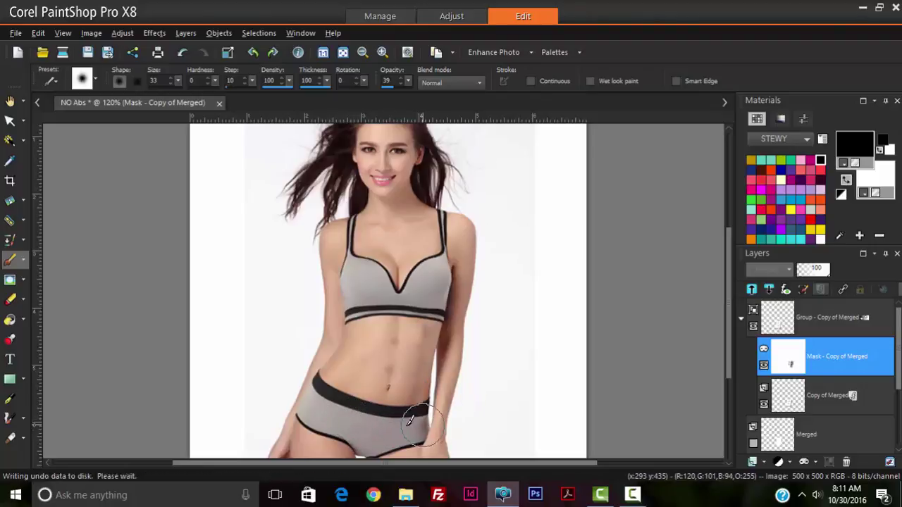
{"action": "scroll", "coordinate": [422, 449], "scroll_direction": "up", "scroll_amount": 2}
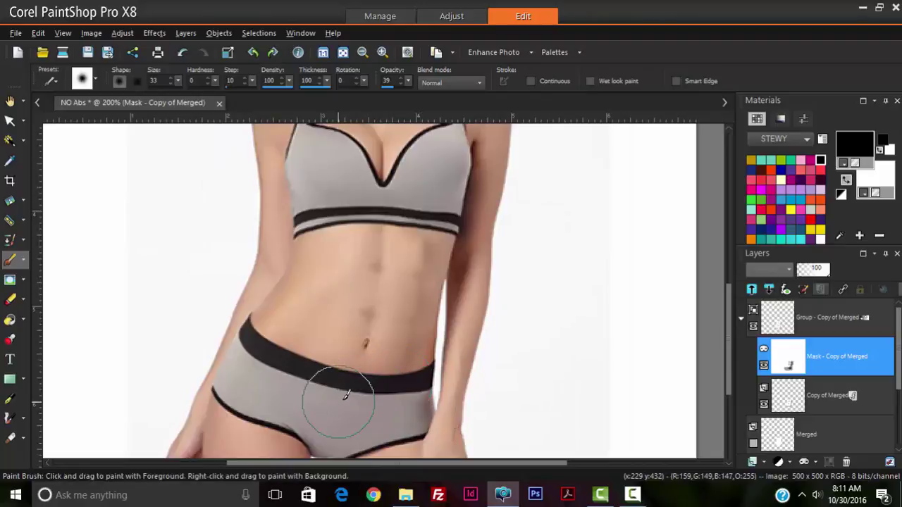
{"action": "scroll", "coordinate": [381, 378], "scroll_direction": "down", "scroll_amount": 2}
{"action": "scroll", "coordinate": [381, 378], "scroll_direction": "down", "scroll_amount": 1}
{"action": "scroll", "coordinate": [373, 302], "scroll_direction": "up", "scroll_amount": 4}
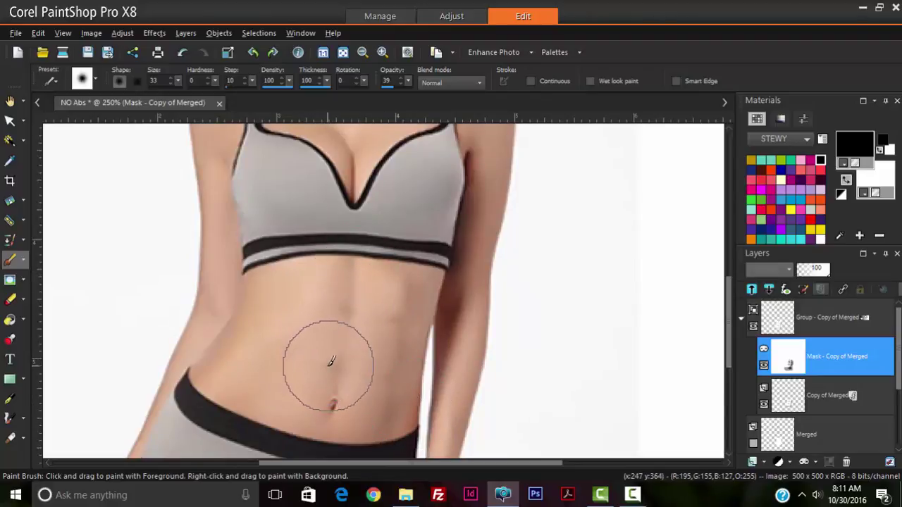
{"action": "scroll", "coordinate": [360, 345], "scroll_direction": "down", "scroll_amount": 1}
{"action": "scroll", "coordinate": [360, 345], "scroll_direction": "down", "scroll_amount": 1}
{"action": "scroll", "coordinate": [348, 352], "scroll_direction": "up", "scroll_amount": 2}
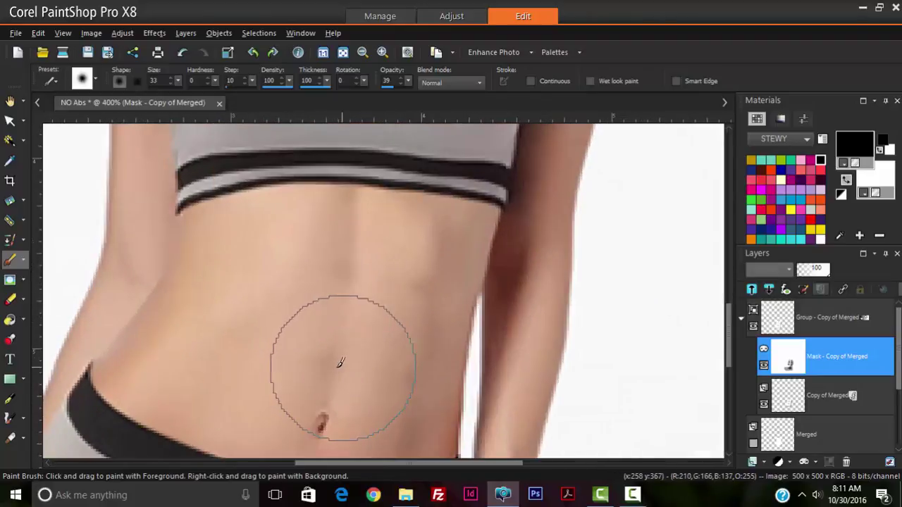
{"action": "scroll", "coordinate": [336, 359], "scroll_direction": "down", "scroll_amount": 1}
{"action": "scroll", "coordinate": [220, 361], "scroll_direction": "down", "scroll_amount": 2}
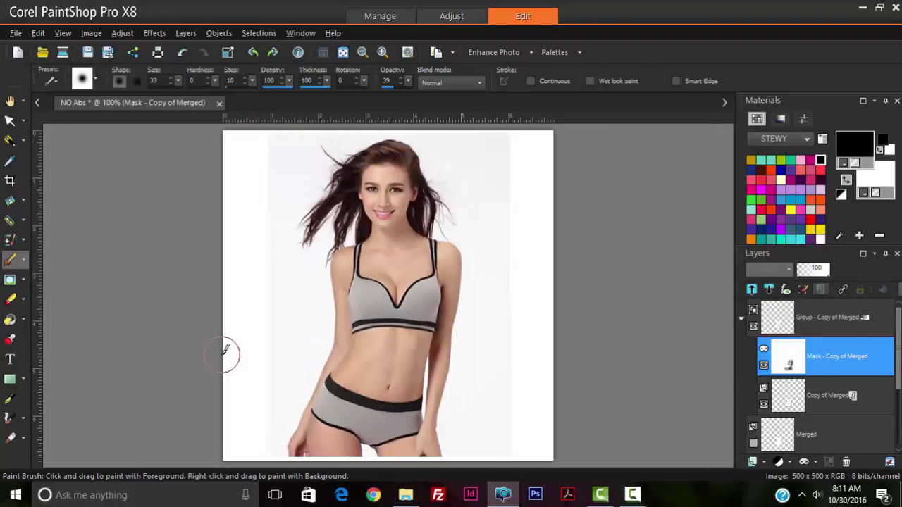
{"action": "scroll", "coordinate": [224, 350], "scroll_direction": "down", "scroll_amount": 1}
{"action": "scroll", "coordinate": [310, 374], "scroll_direction": "up", "scroll_amount": 1}
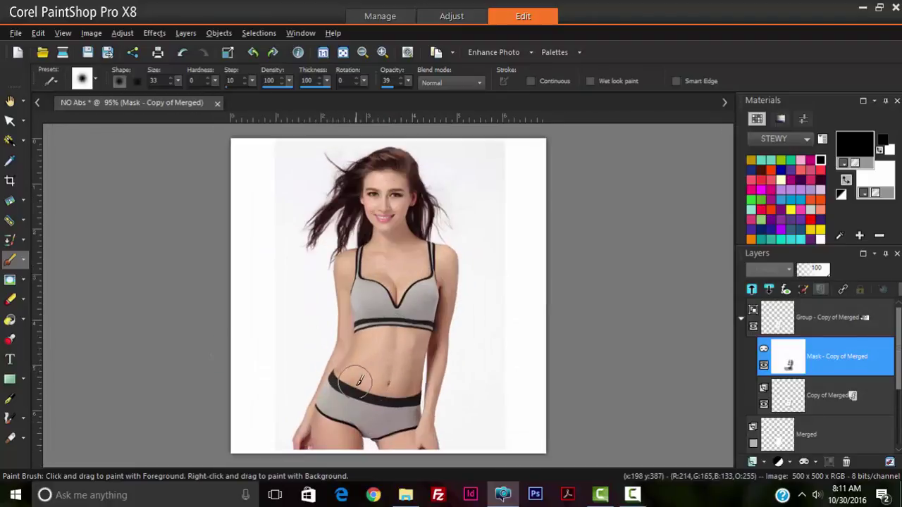
{"action": "scroll", "coordinate": [327, 403], "scroll_direction": "up", "scroll_amount": 1}
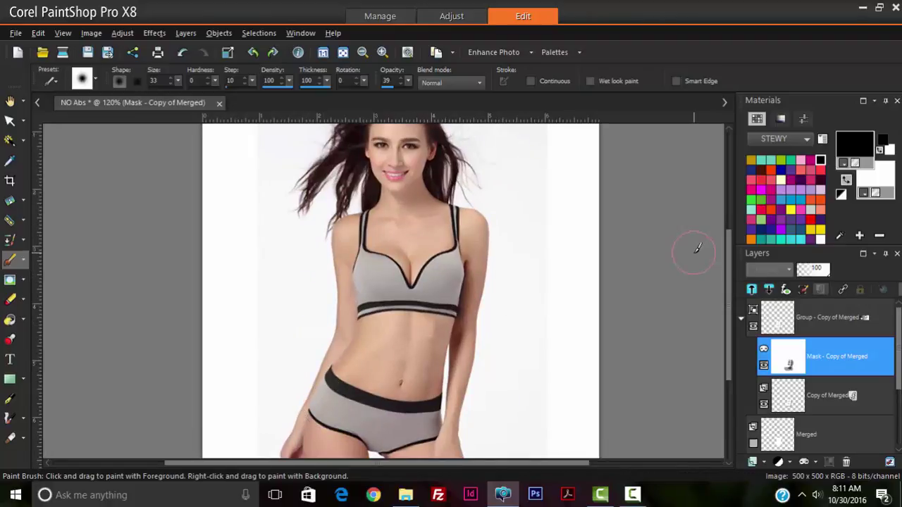
{"action": "left_click", "coordinate": [753, 328]}
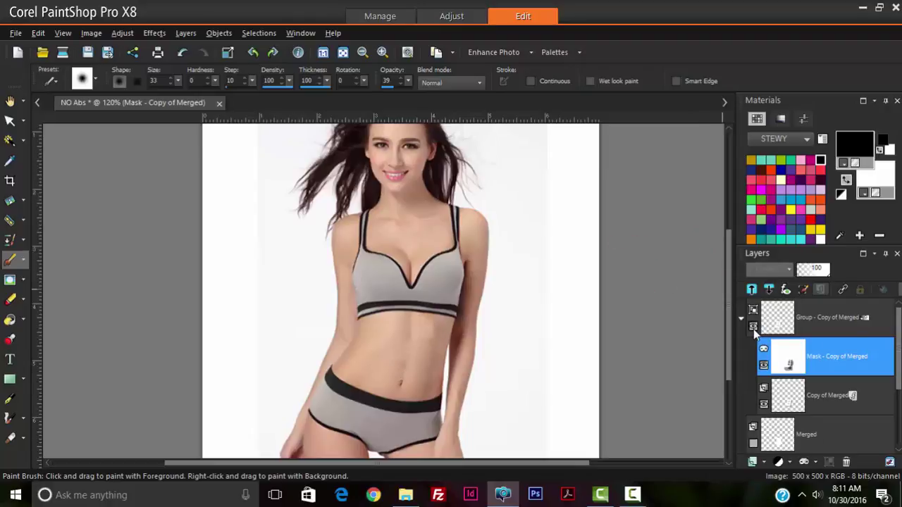